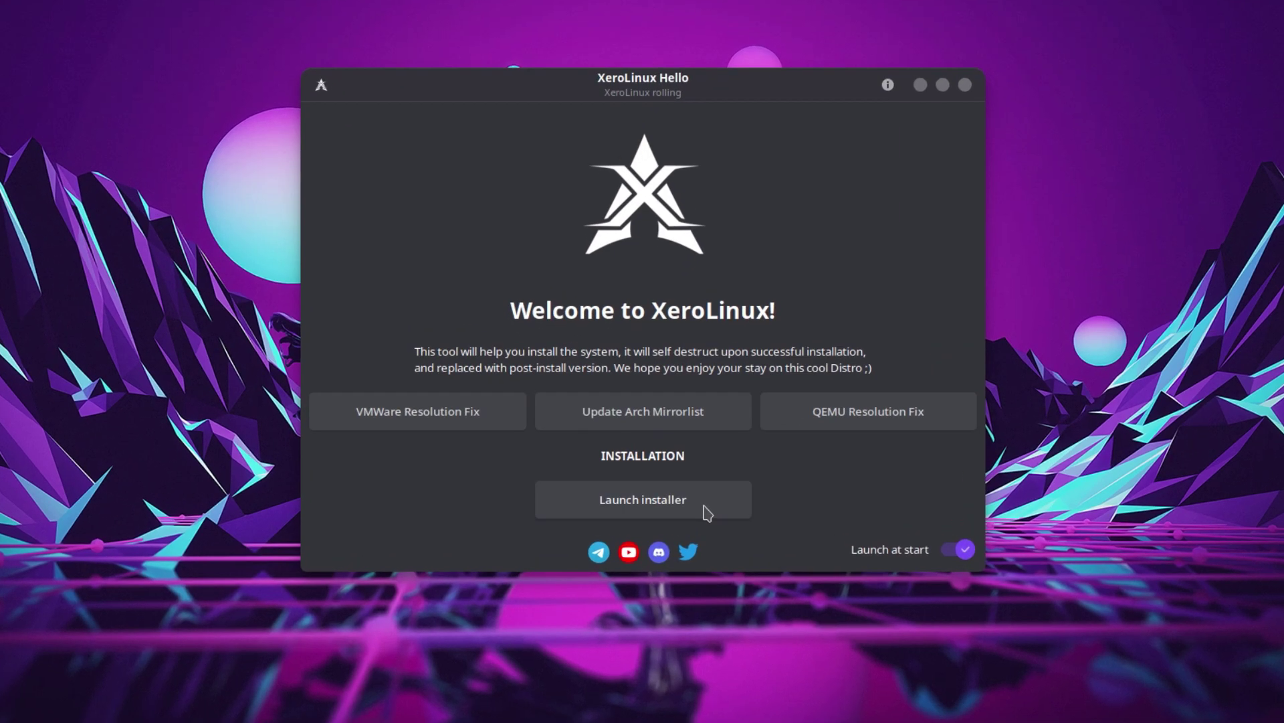
Launch the XeroLinux installer and set its language to Japanese.
{"action": "left_click", "coordinate": [704, 507]}
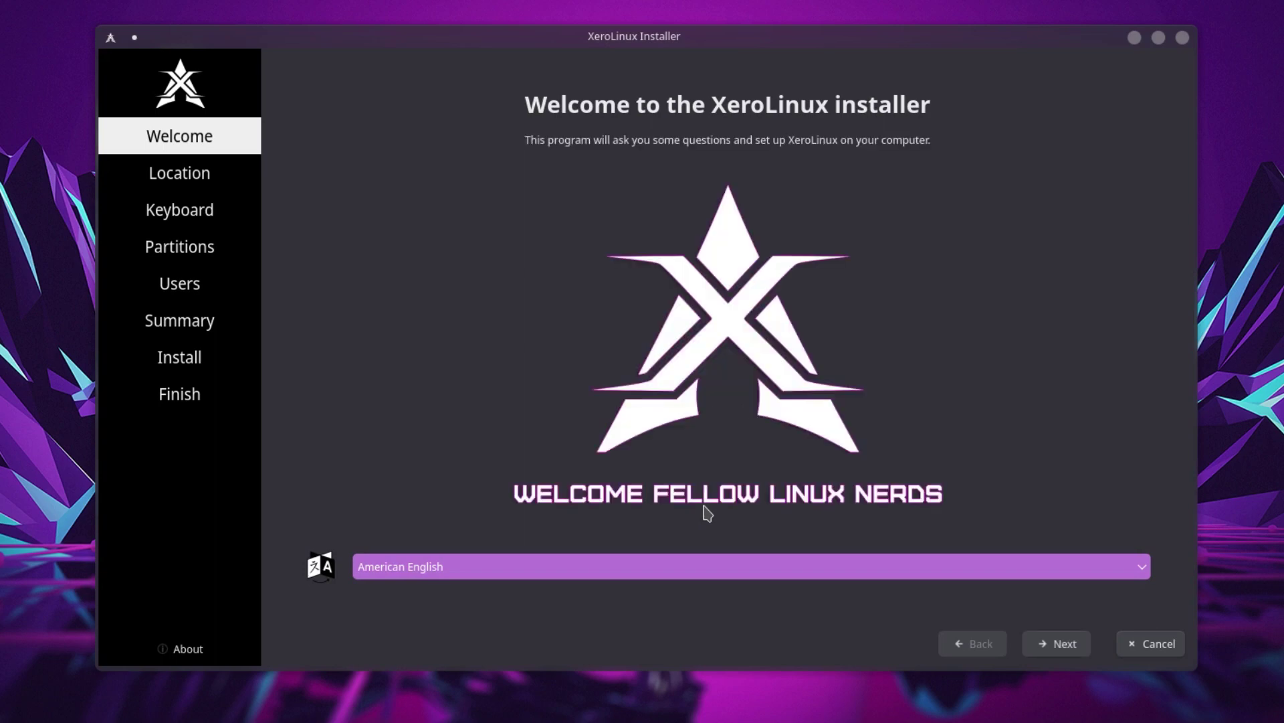
{"action": "left_click", "coordinate": [735, 564]}
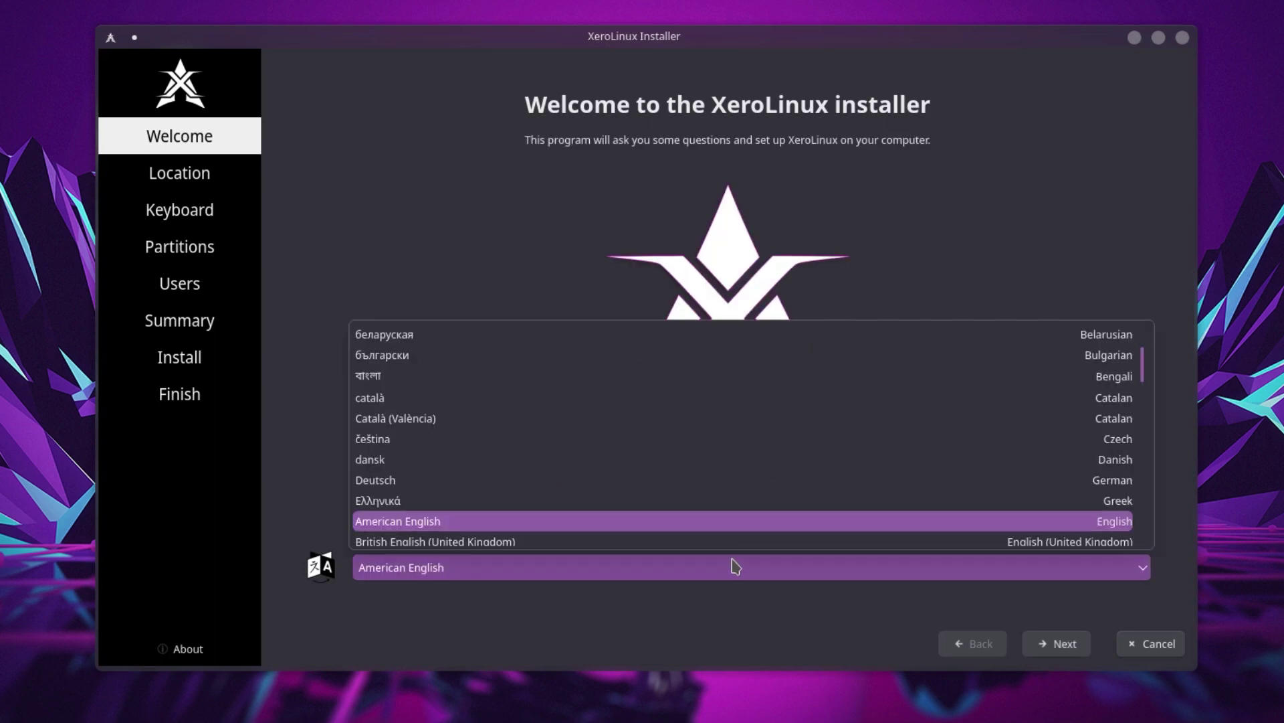
{"action": "scroll", "coordinate": [723, 495], "scroll_direction": "down", "scroll_amount": 12}
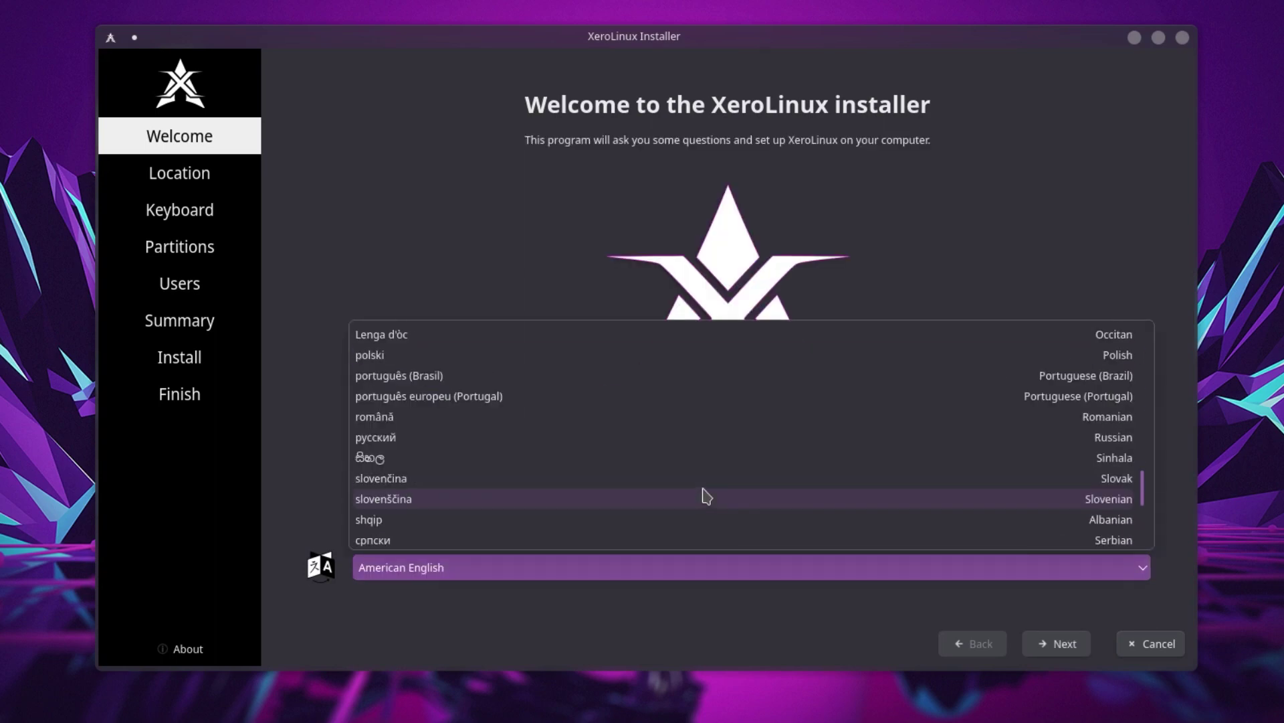
{"action": "scroll", "coordinate": [706, 495], "scroll_direction": "down", "scroll_amount": 4}
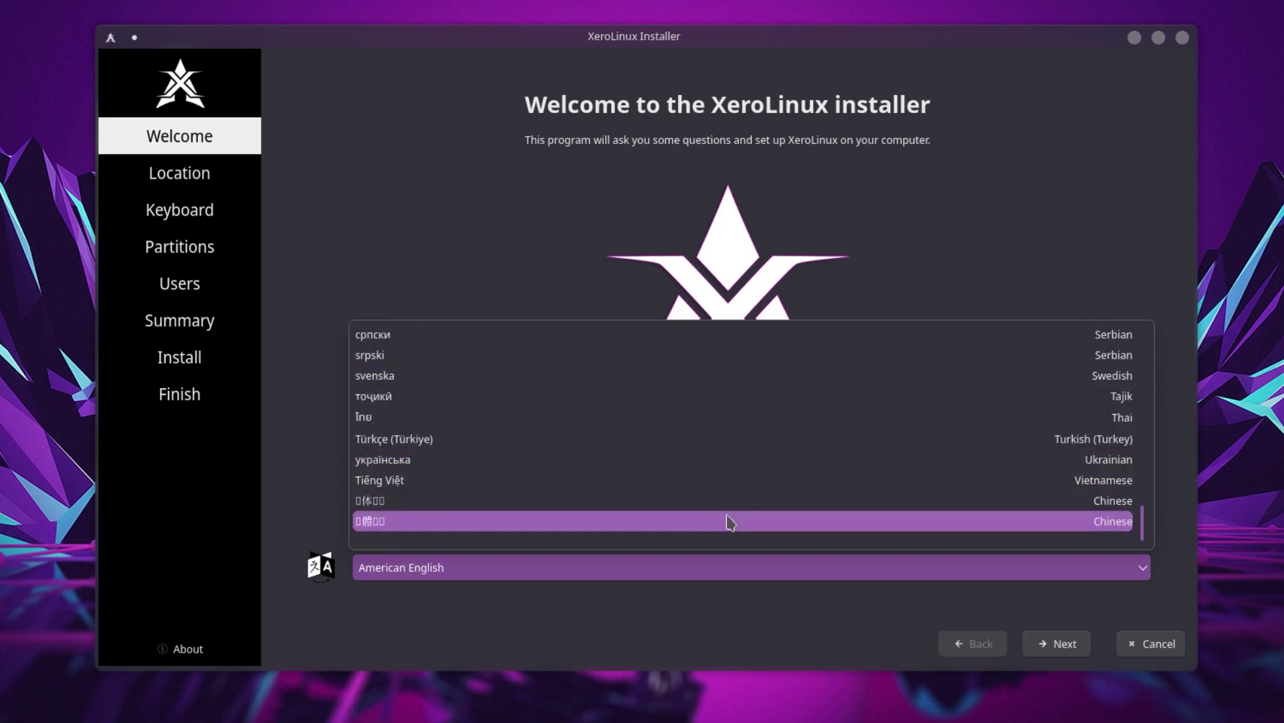
{"action": "scroll", "coordinate": [730, 521], "scroll_direction": "up", "scroll_amount": 3}
{"action": "scroll", "coordinate": [730, 521], "scroll_direction": "up", "scroll_amount": 3}
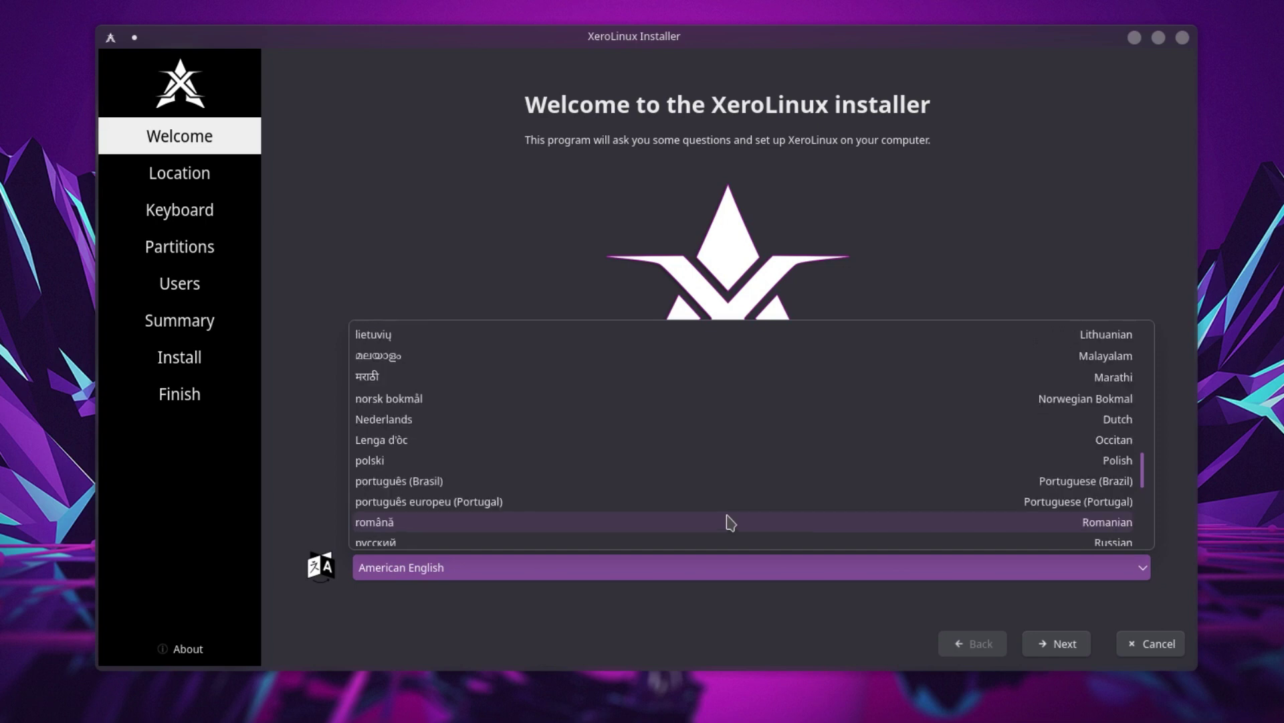
{"action": "scroll", "coordinate": [730, 521], "scroll_direction": "up", "scroll_amount": 1}
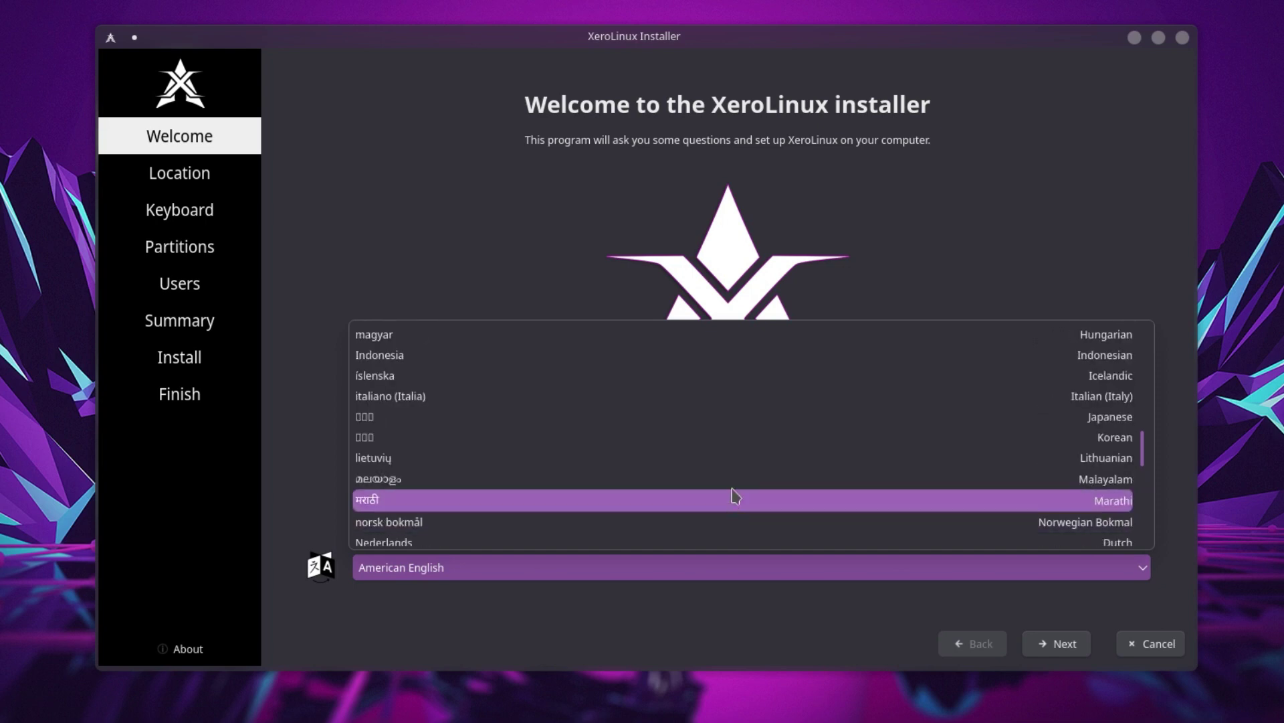
{"action": "left_click", "coordinate": [736, 416]}
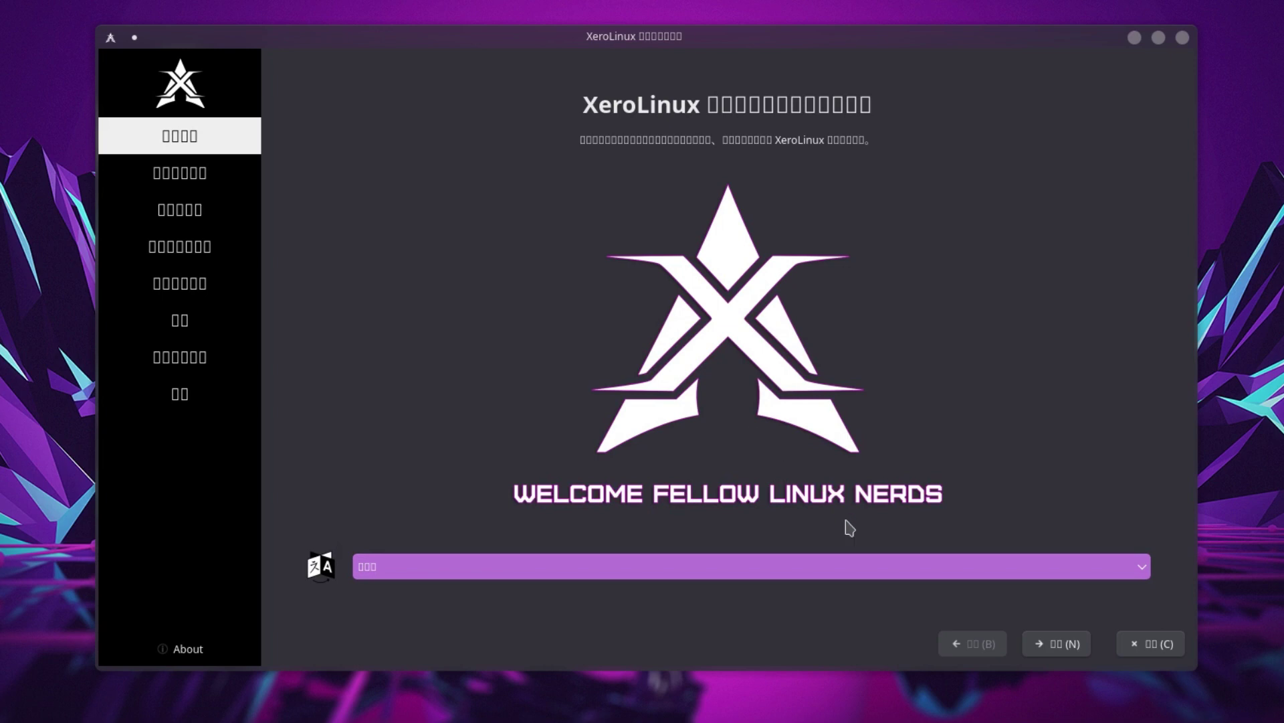
Accept the Asia/Tokyo time zone and the default Japanese keyboard layout on a Generic 105-key PC.
{"action": "left_click", "coordinate": [1074, 645]}
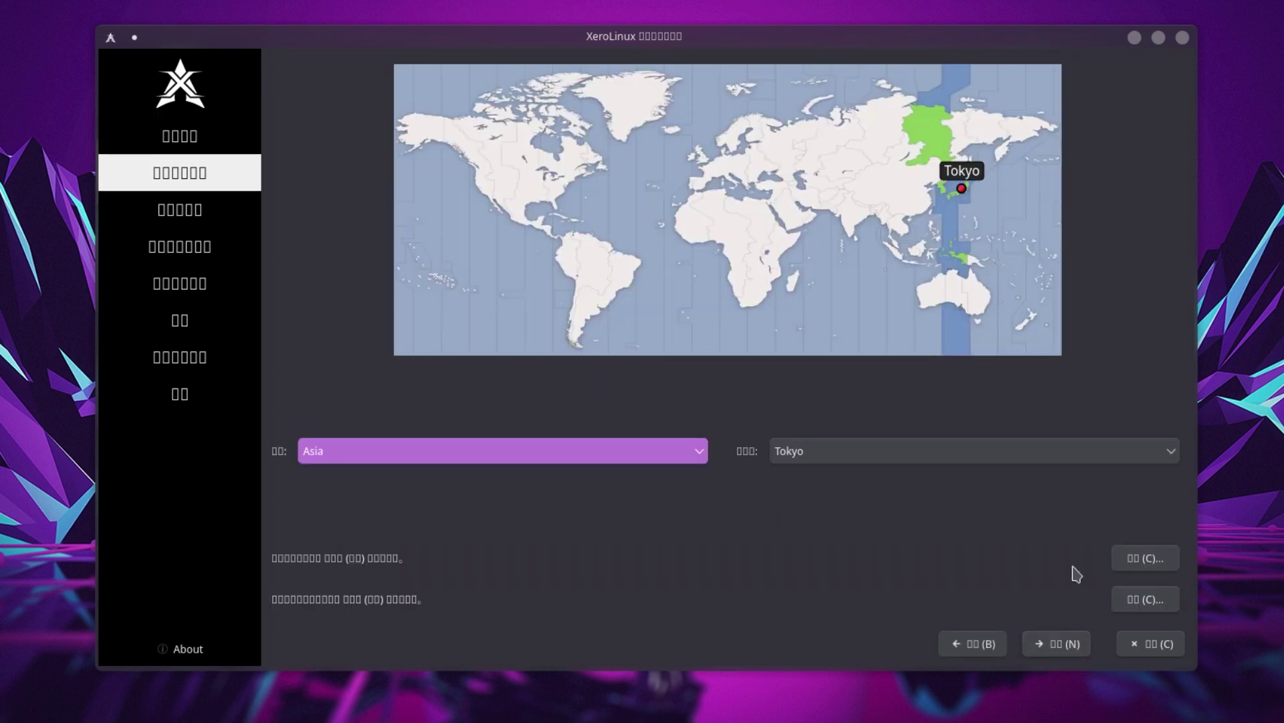
{"action": "left_click", "coordinate": [1090, 645]}
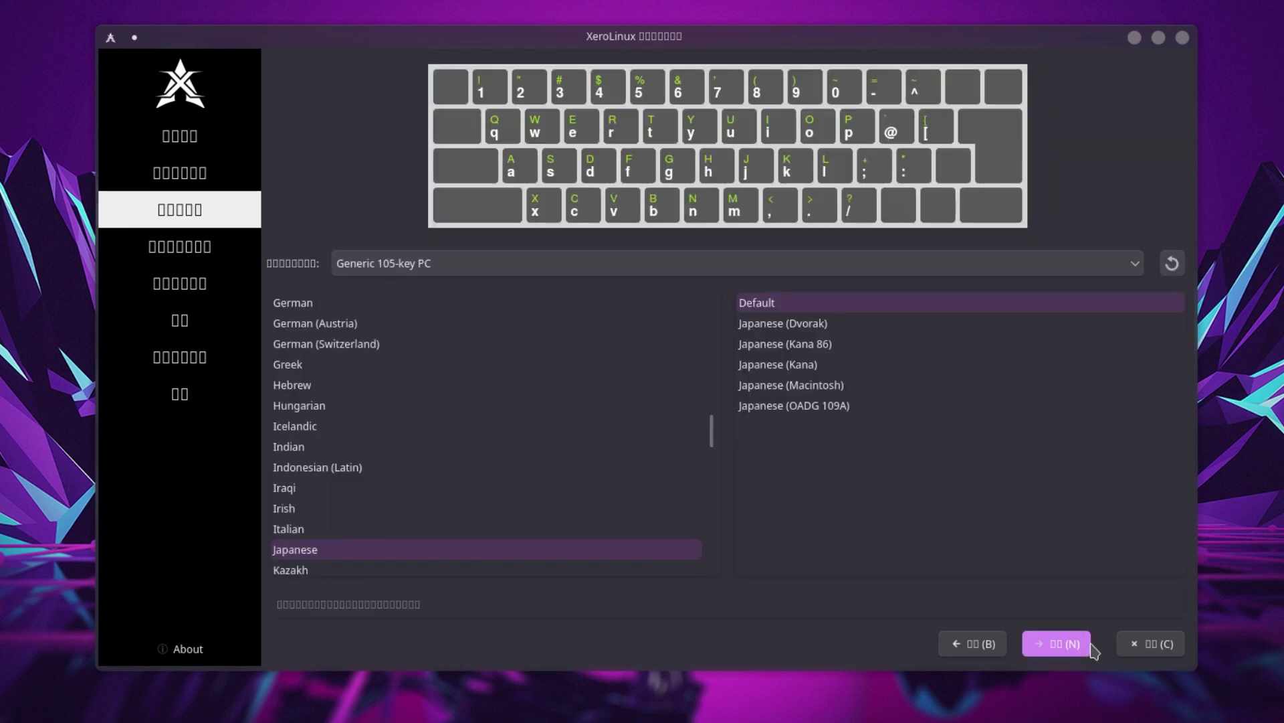
{"action": "left_click", "coordinate": [1090, 645]}
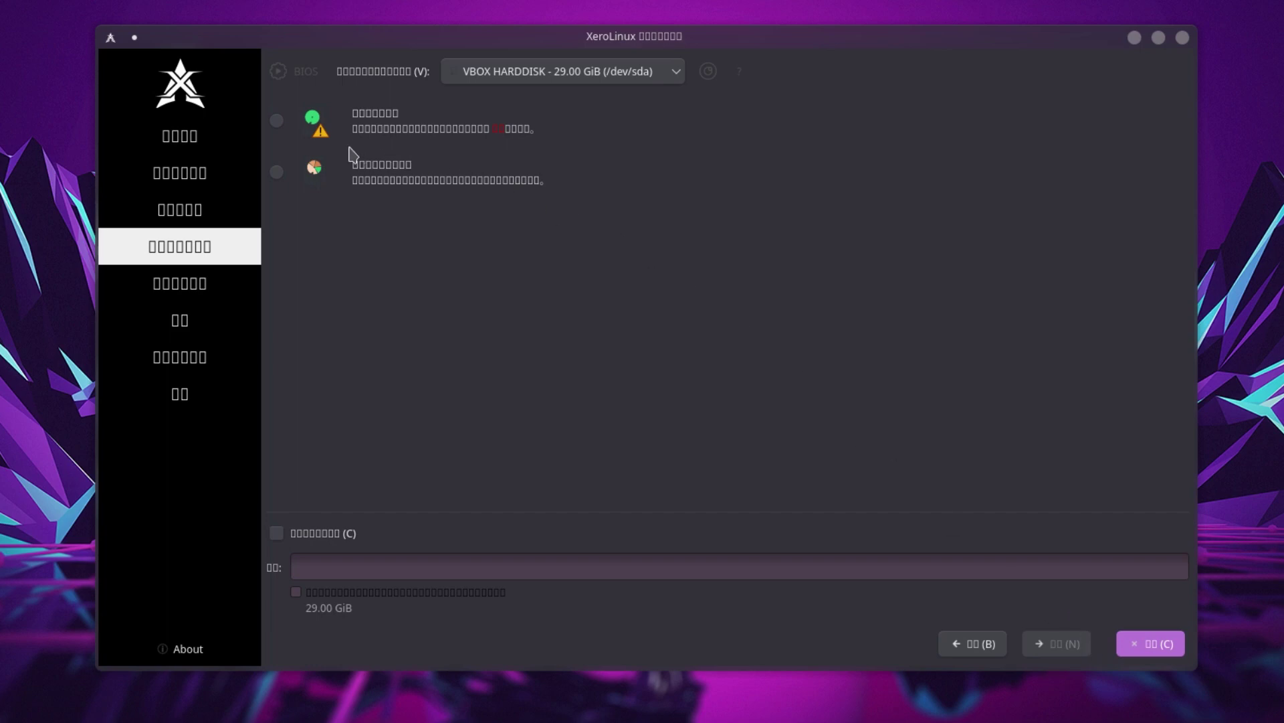
Choose to erase the /dev/sda disk and install on it with the xfs file system.
{"action": "left_click", "coordinate": [275, 123]}
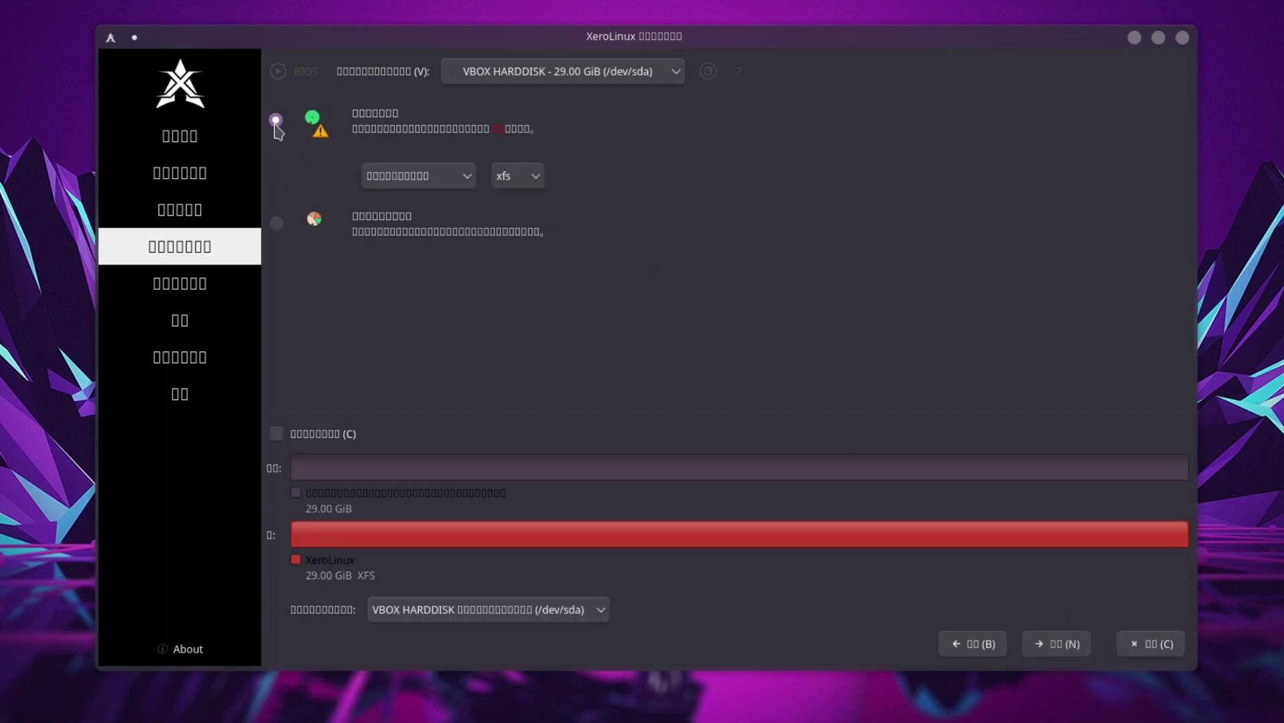
{"action": "left_click", "coordinate": [1085, 646]}
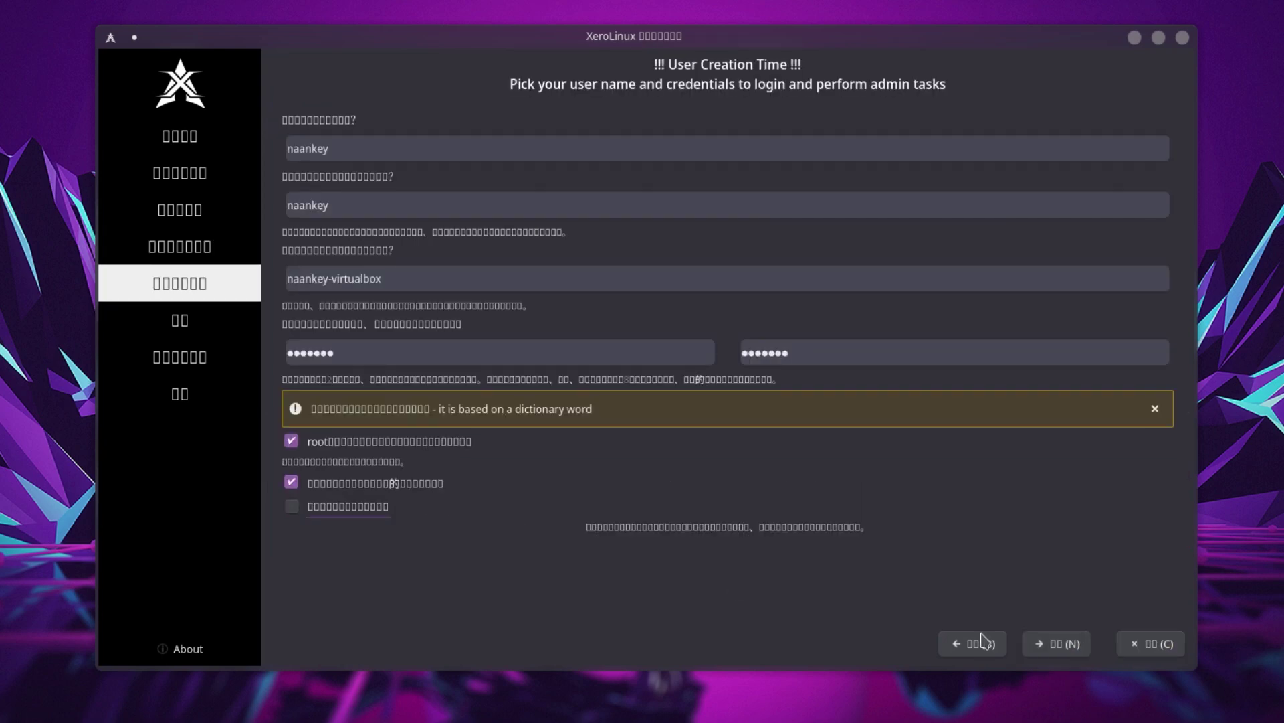
Accept the user account details and start the installation from the summary, confirming it.
{"action": "left_click", "coordinate": [1084, 646]}
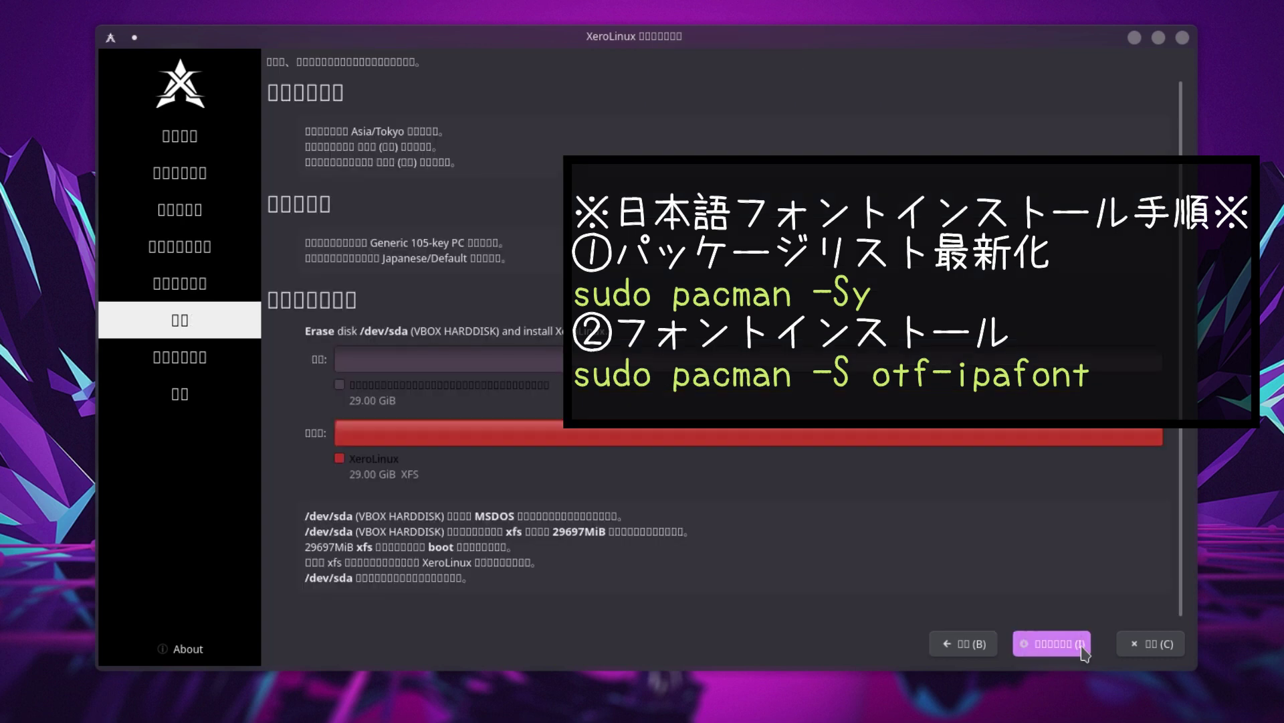
{"action": "left_click", "coordinate": [1084, 646]}
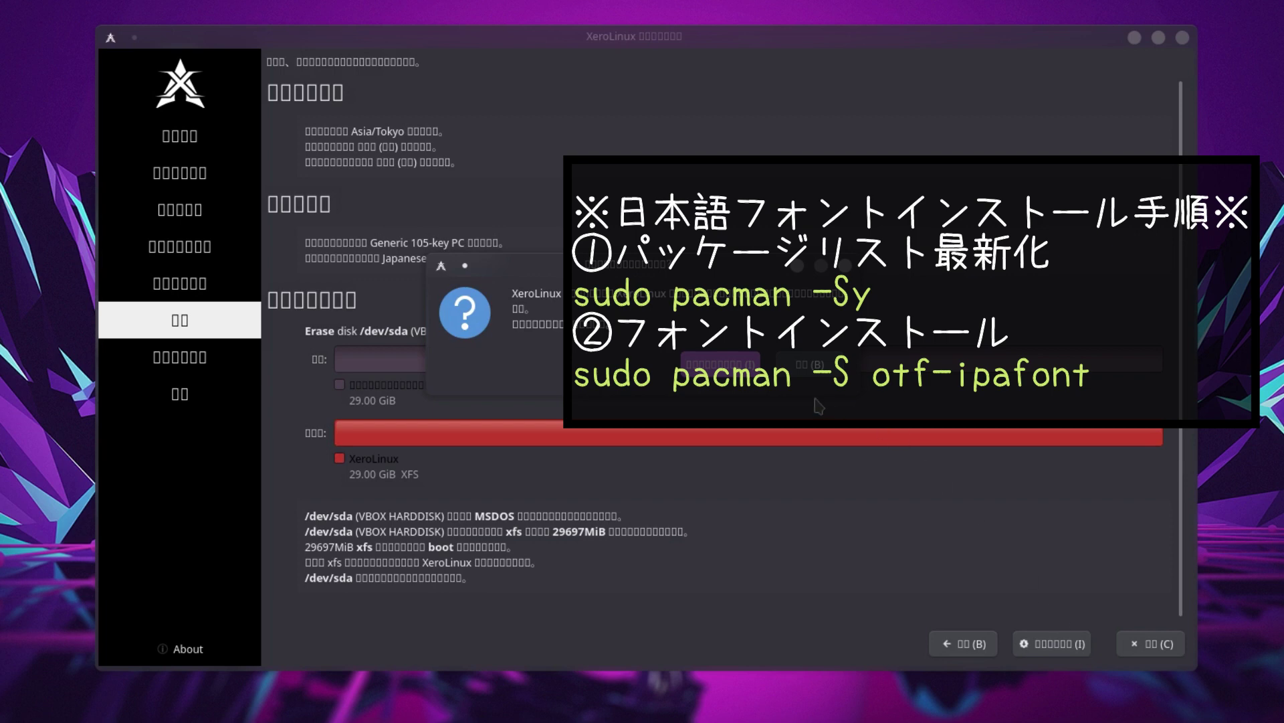
{"action": "left_click", "coordinate": [721, 364]}
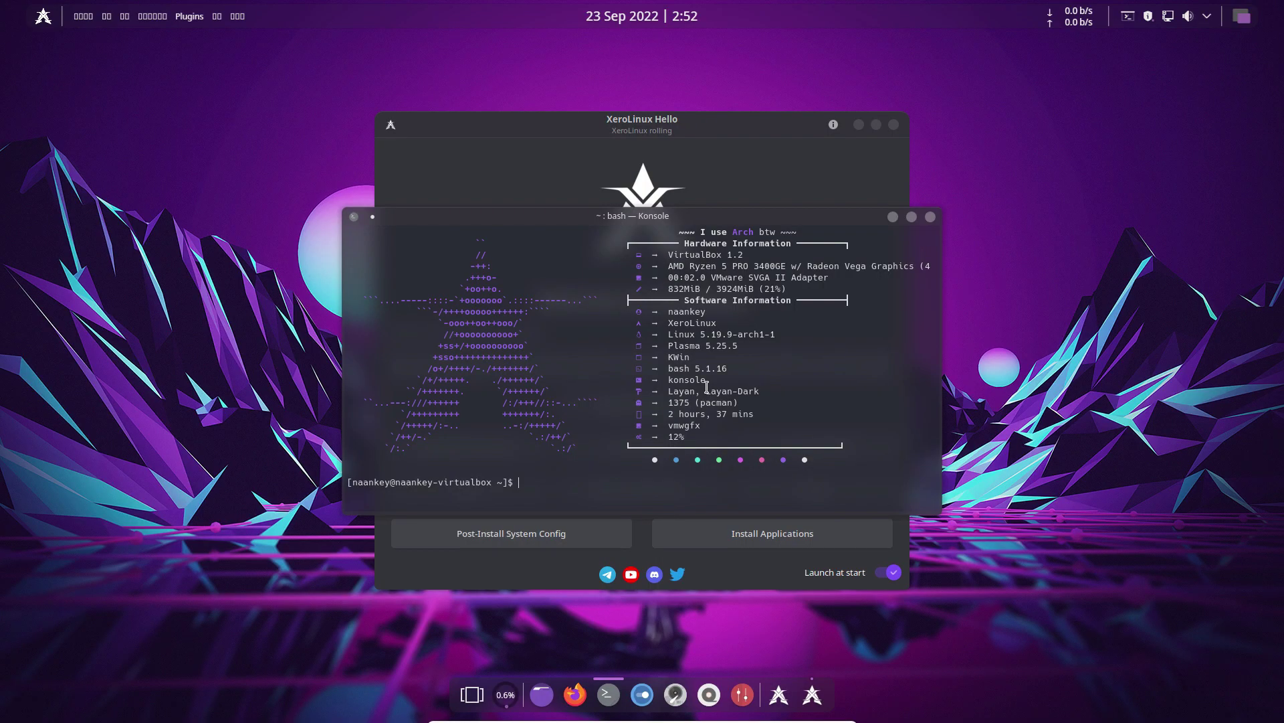
Refresh the package lists with sudo pacman -Sy and install the Japanese font with sudo pacman -S otf-ipafont.
{"action": "type", "text": "sudo pacman"}
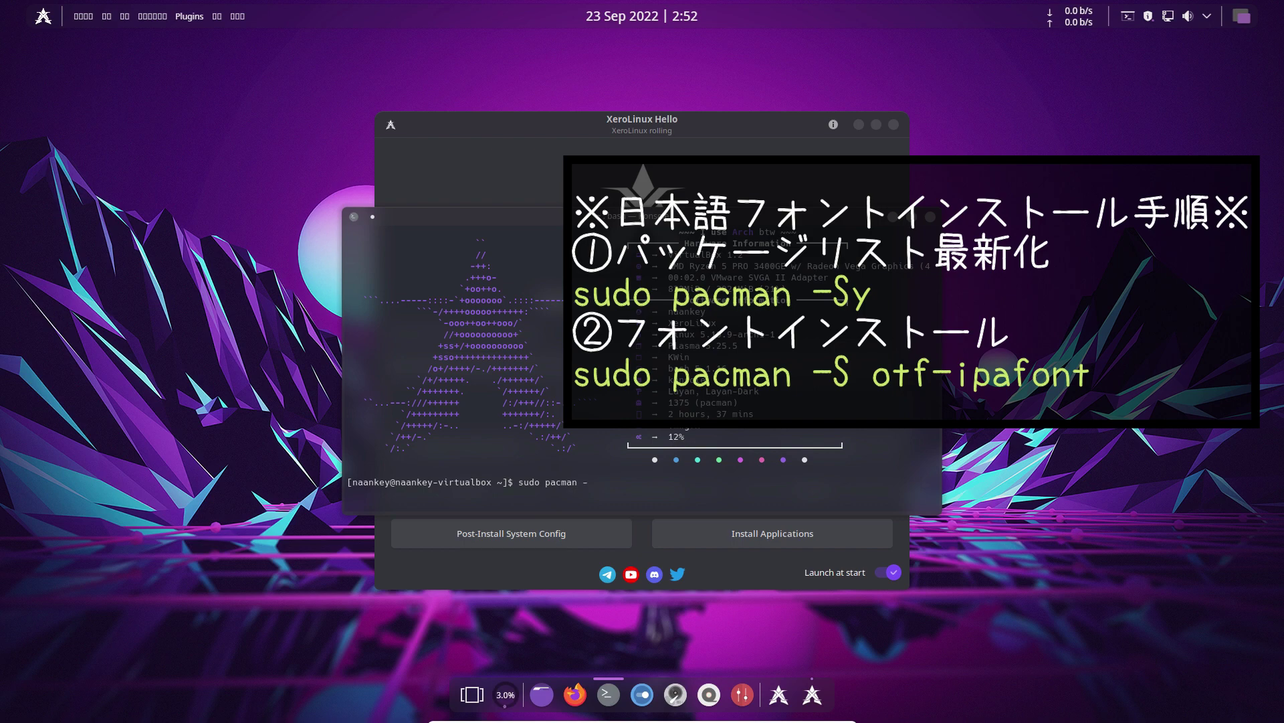
{"action": "type", "text": " -Sy"}
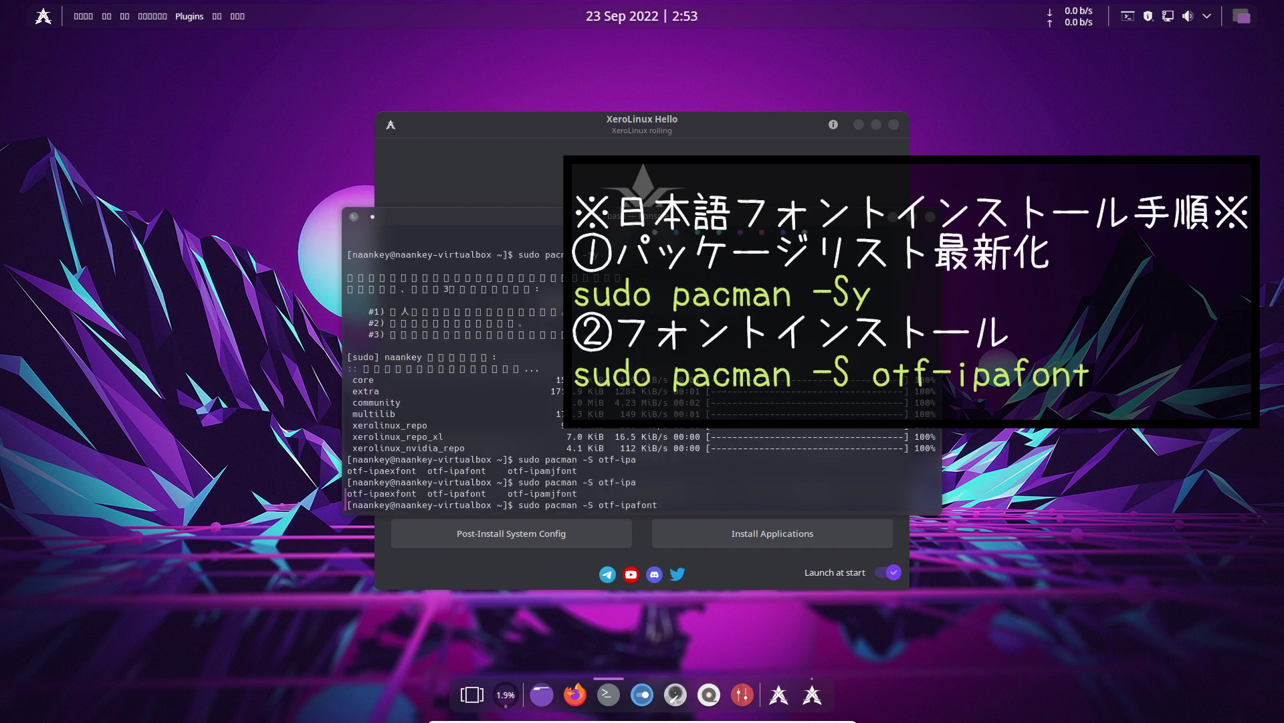
{"action": "key", "text": "Return"}
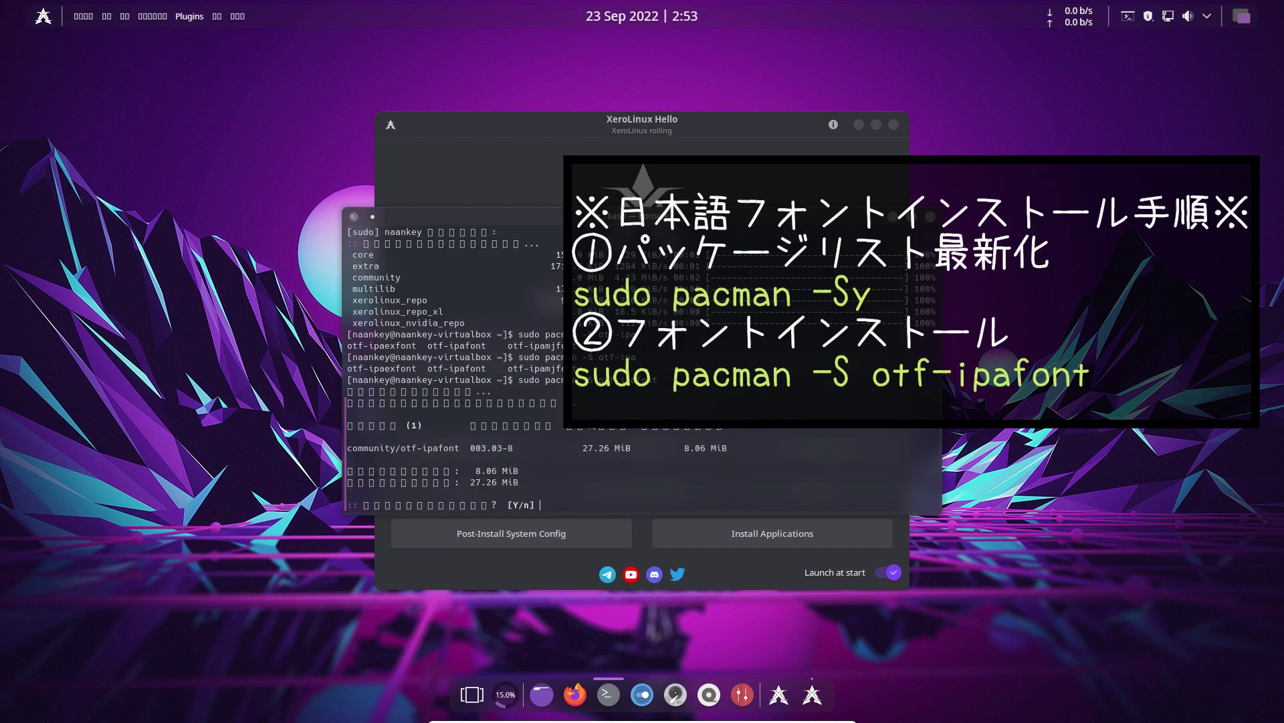
{"action": "type", "text": "y"}
{"action": "key", "text": "Return"}
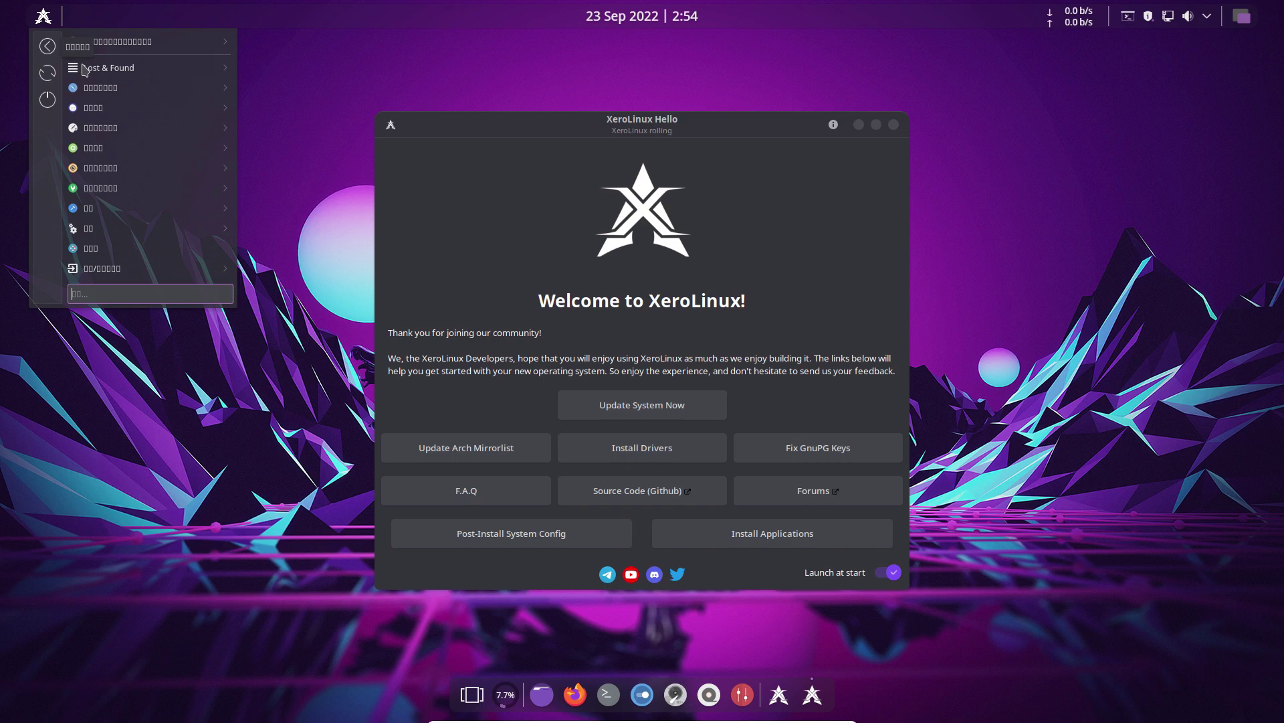
Log out of the desktop session and log back in with the account password.
{"action": "left_click", "coordinate": [60, 288]}
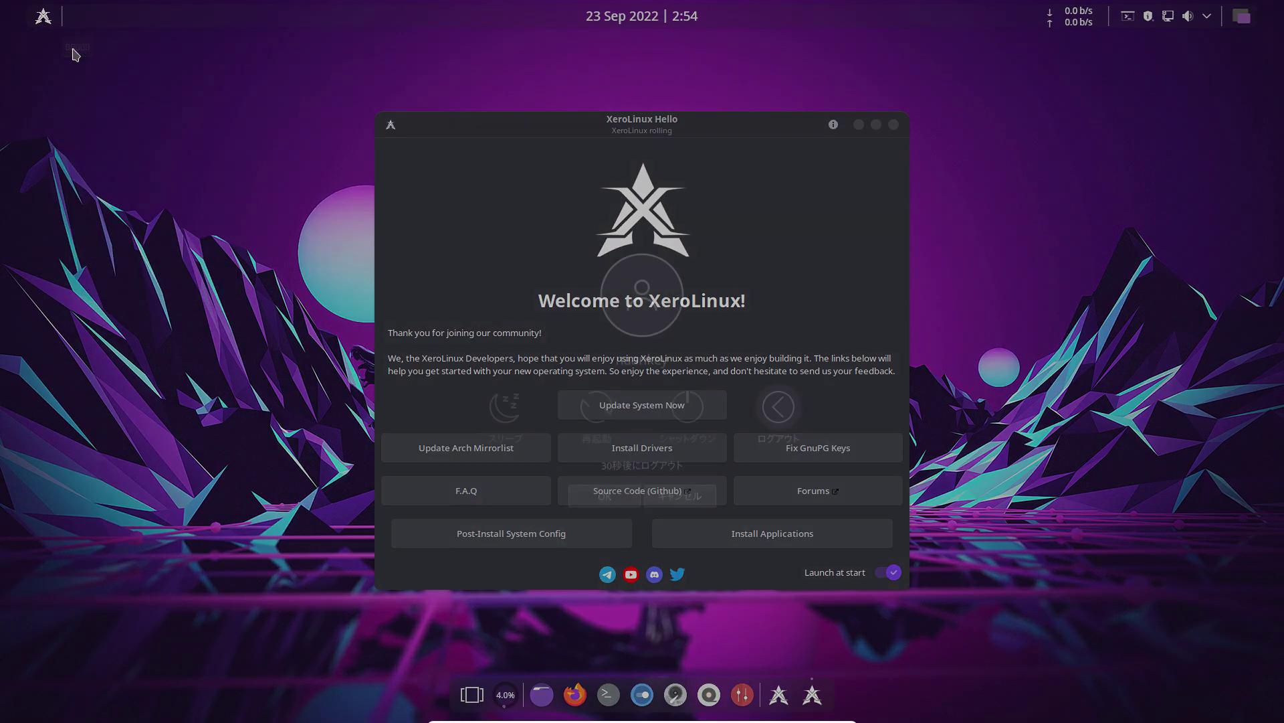
{"action": "left_click", "coordinate": [782, 409]}
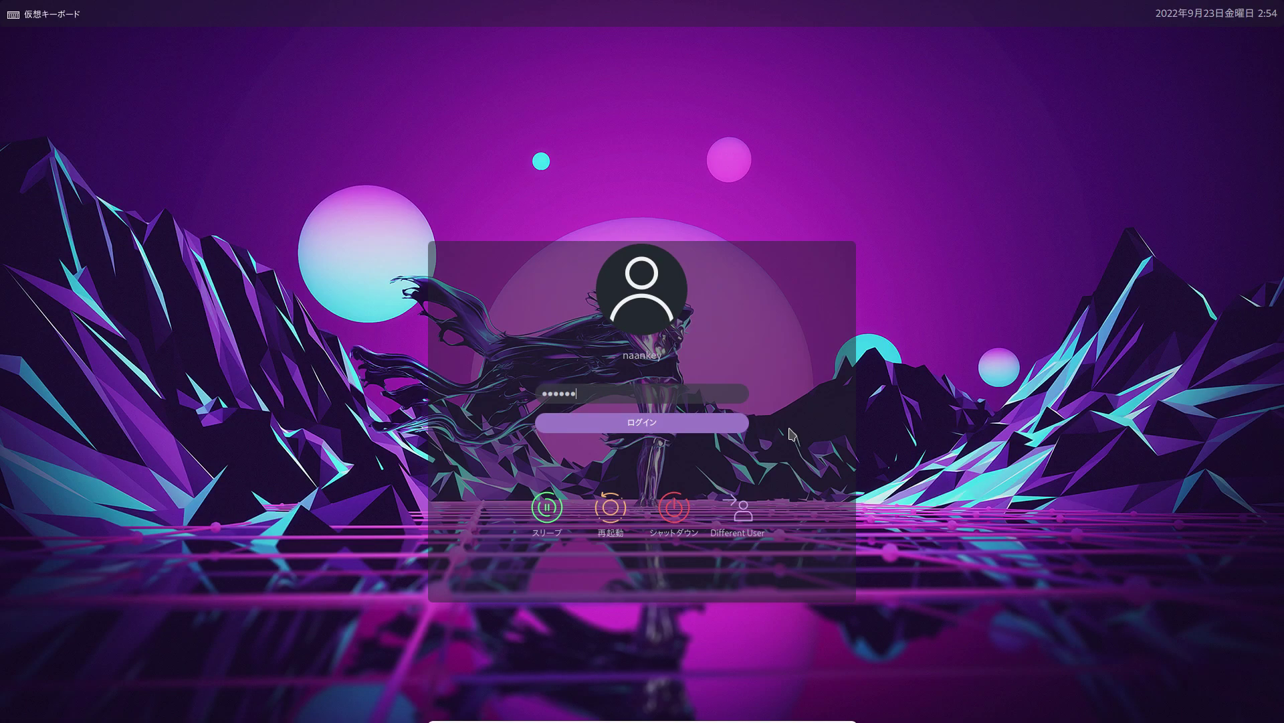
{"action": "key", "text": "Return"}
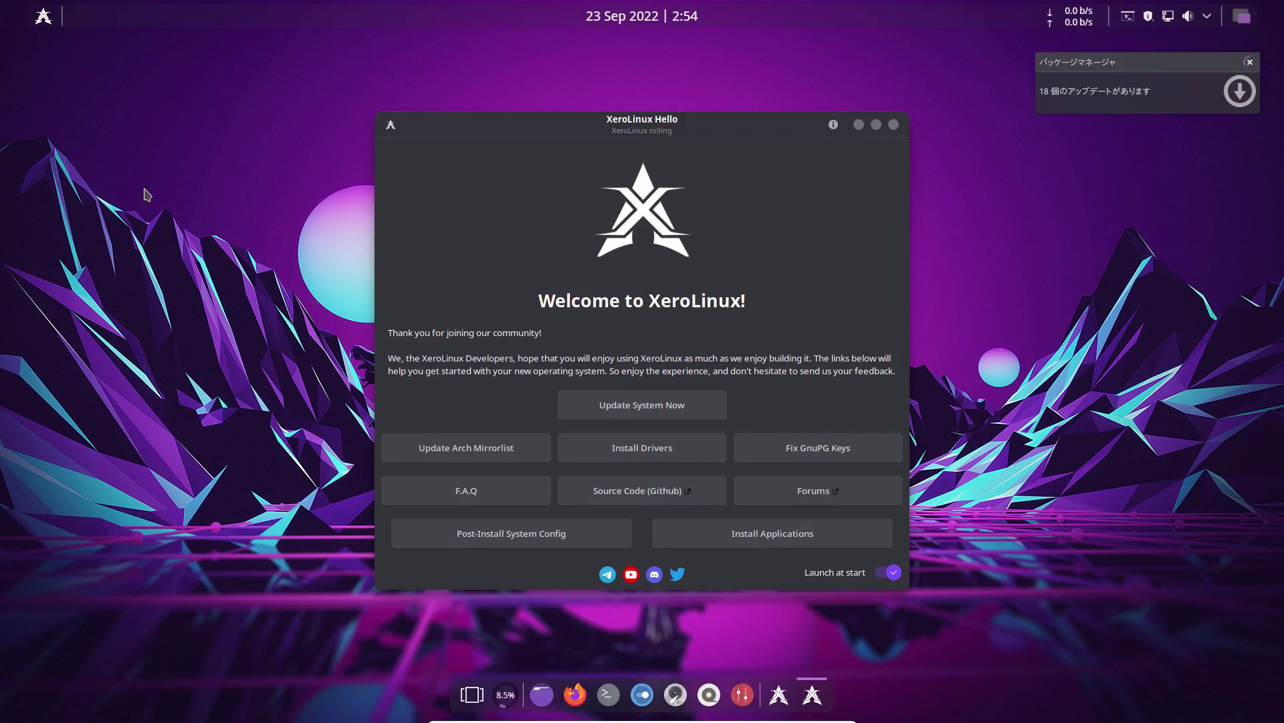
{"action": "left_click", "coordinate": [44, 16]}
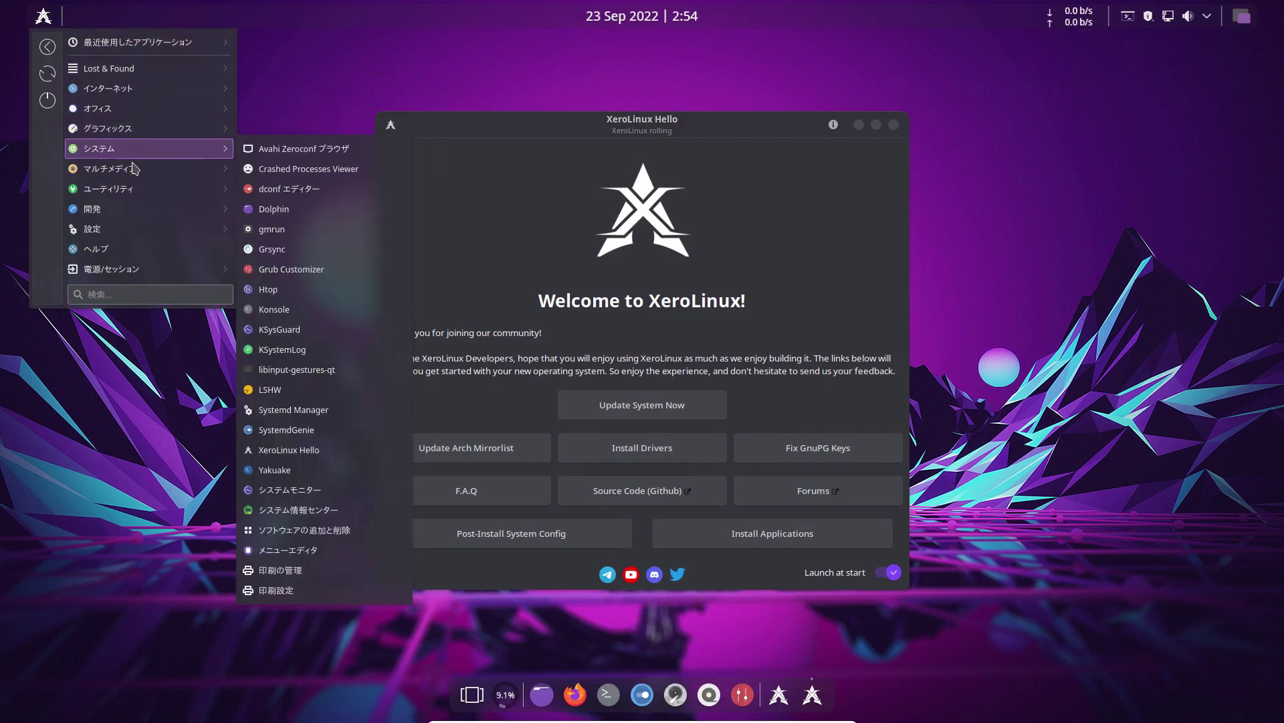
{"action": "mouse_move", "coordinate": [145, 274]}
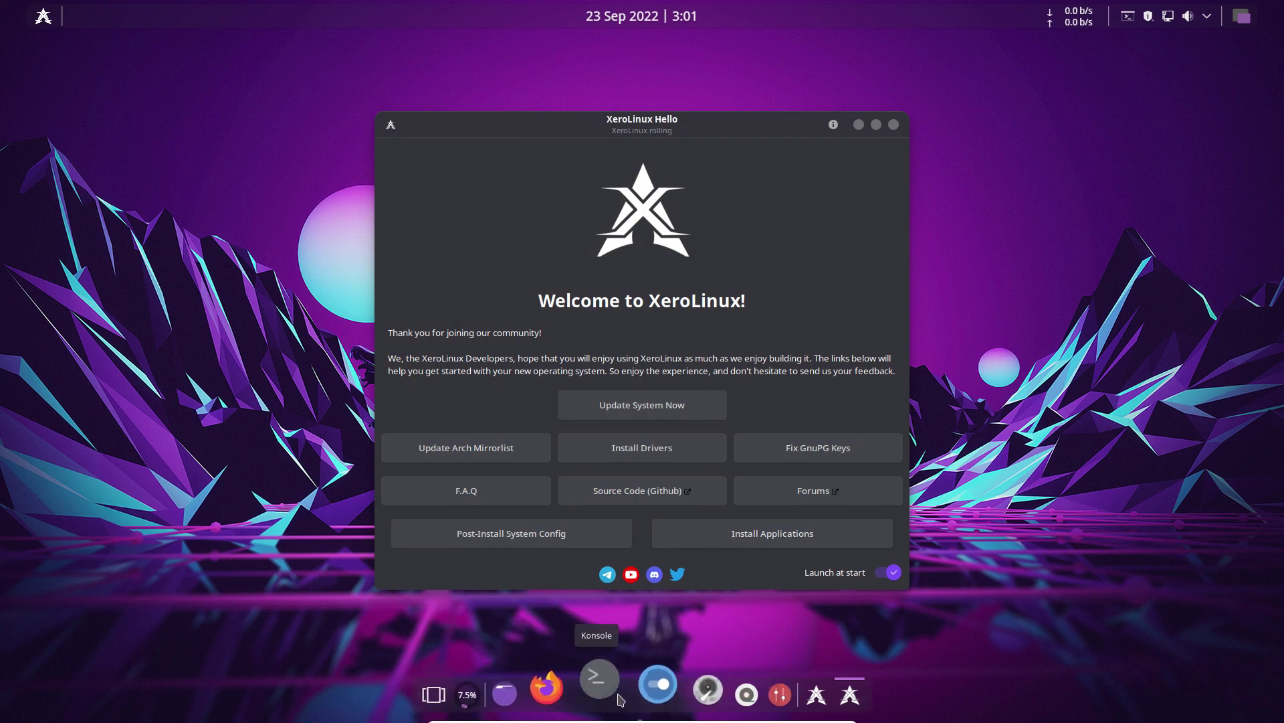
Install the Japanese input packages in Konsole with sudo pacman -S fcitx-mozc fcitx-im fcitx-configtool.
{"action": "left_click", "coordinate": [619, 697]}
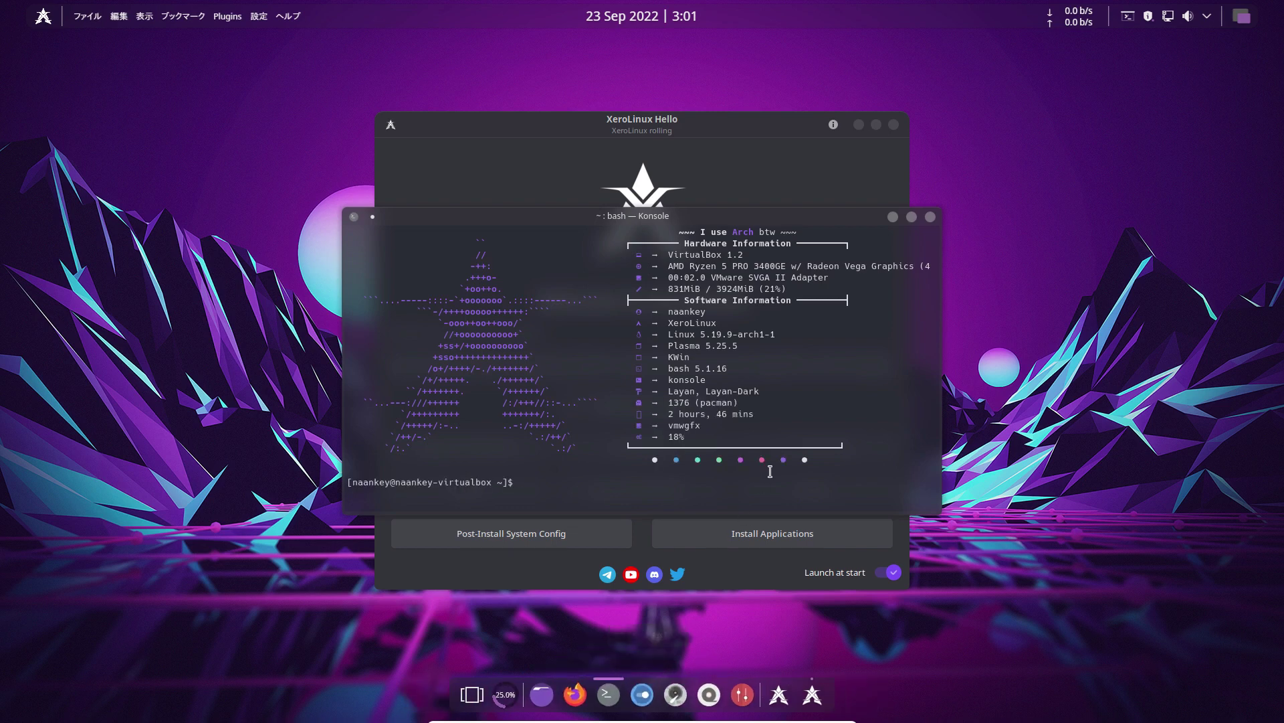
{"action": "type", "text": "sudo pacman -S fcitx-mozc "}
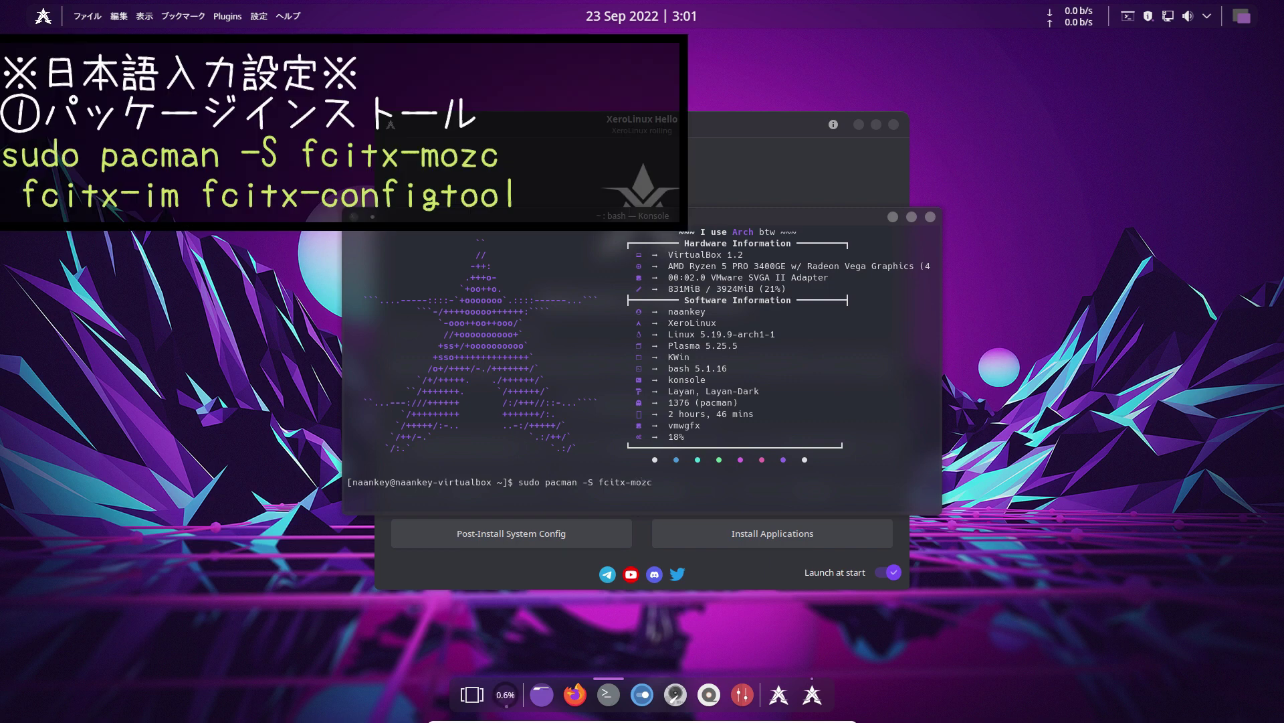
{"action": "type", "text": "fcitx-"}
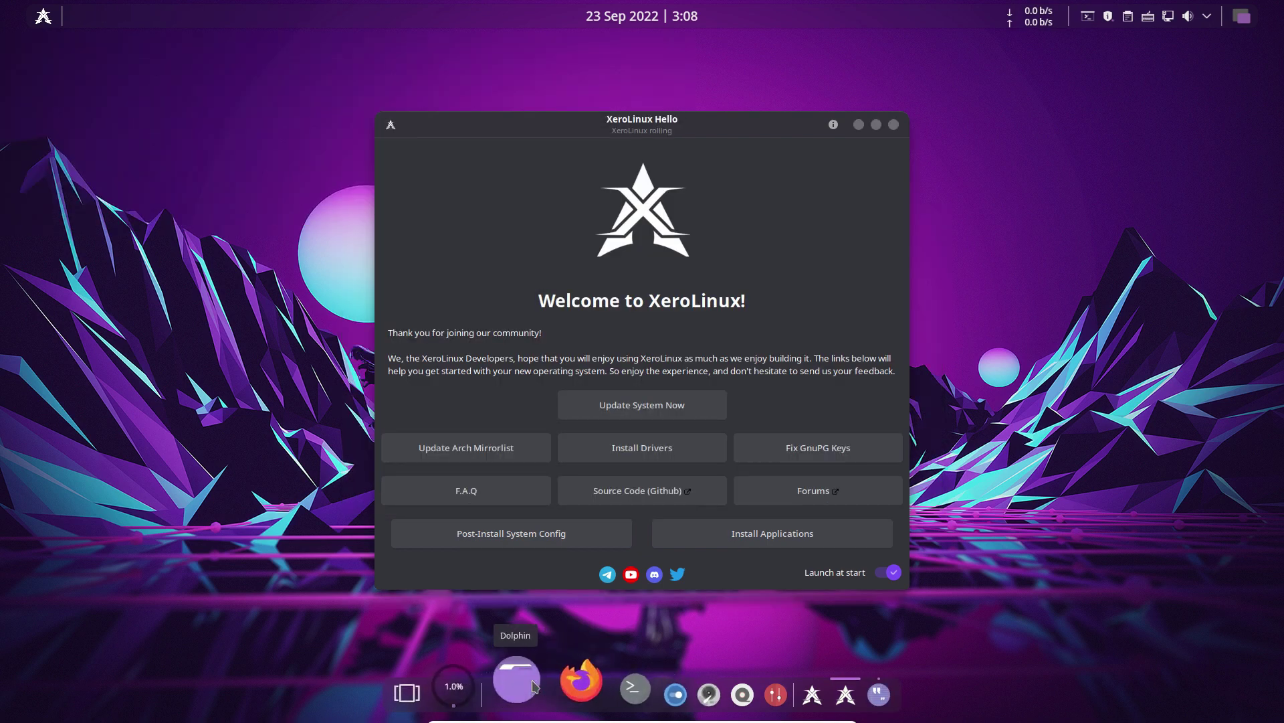
Create an empty text file called .xprofile in the home folder with Dolphin.
{"action": "left_click", "coordinate": [534, 685]}
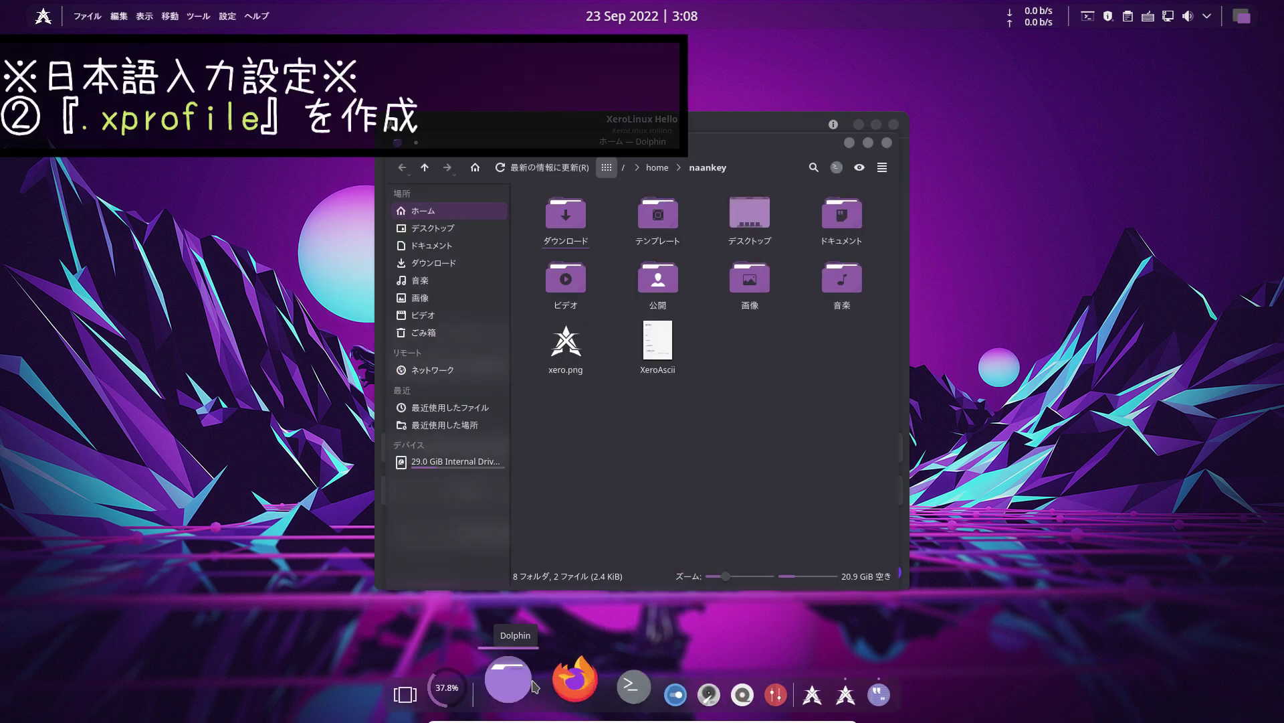
{"action": "right_click", "coordinate": [749, 370]}
{"action": "mouse_move", "coordinate": [937, 380]}
{"action": "left_click", "coordinate": [1047, 406]}
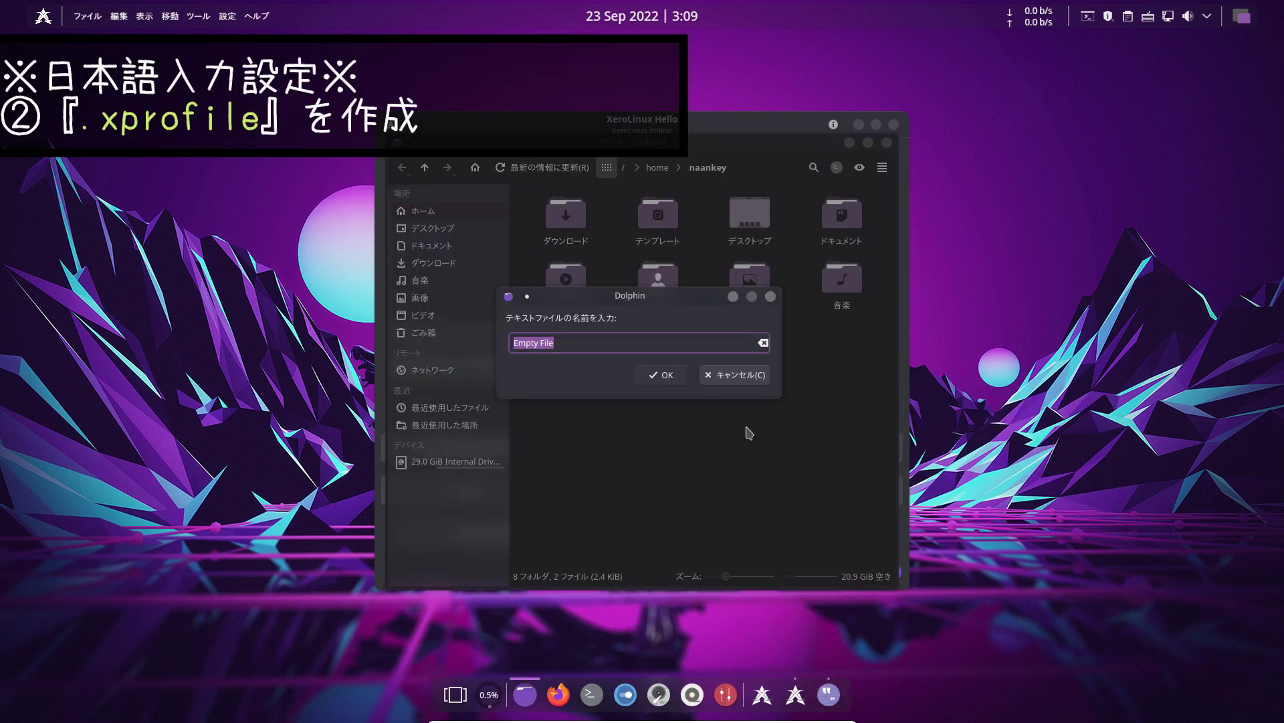
{"action": "type", "text": ".xprofile"}
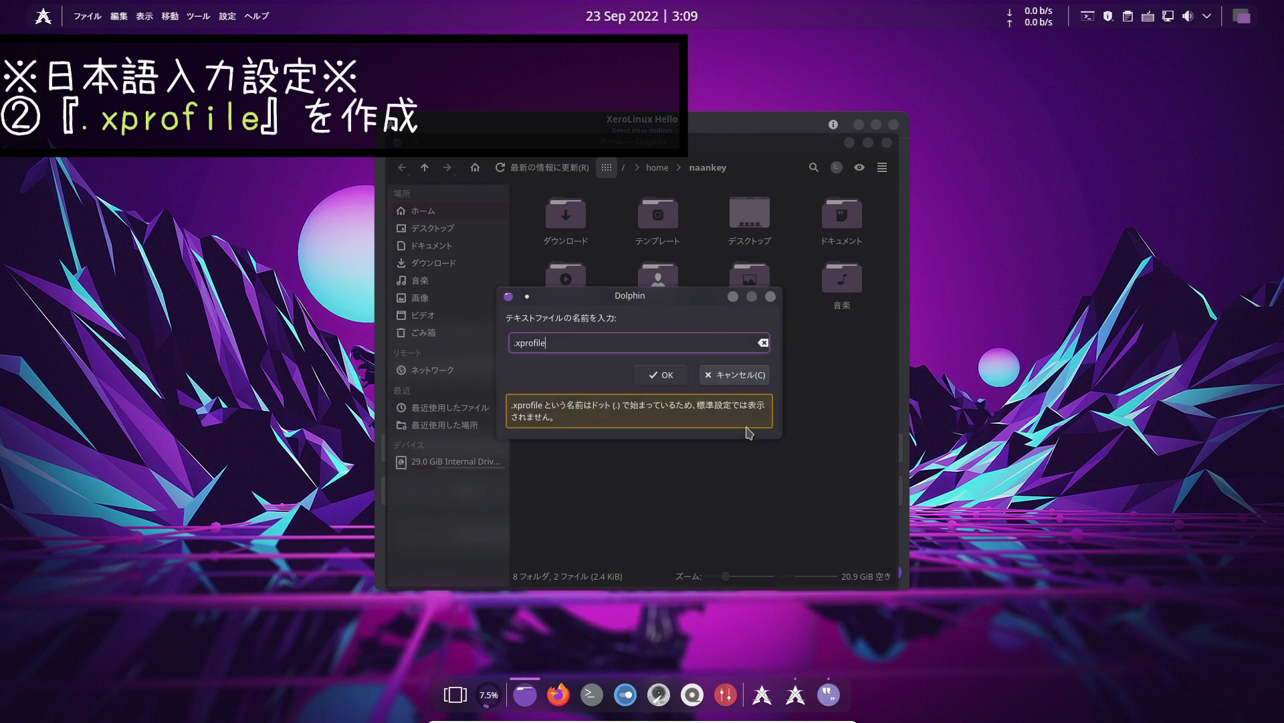
{"action": "left_click", "coordinate": [681, 376]}
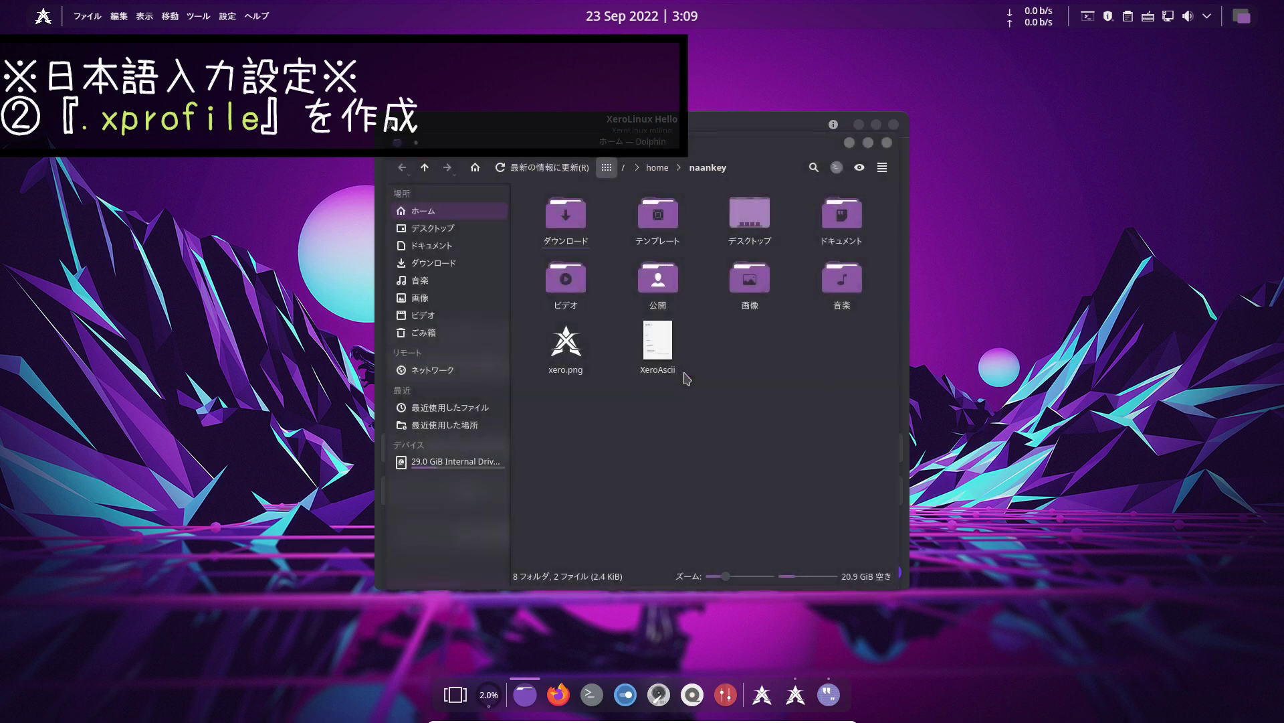
{"action": "left_click", "coordinate": [860, 166]}
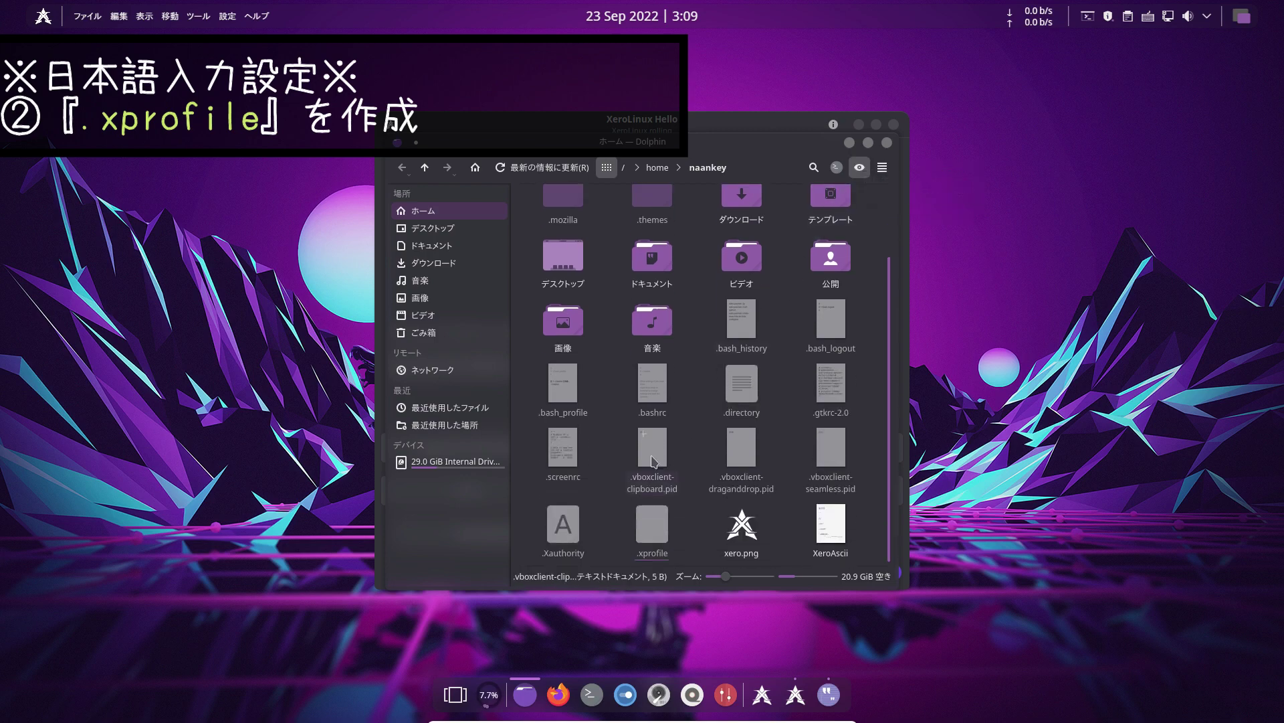
{"action": "double_click", "coordinate": [652, 525]}
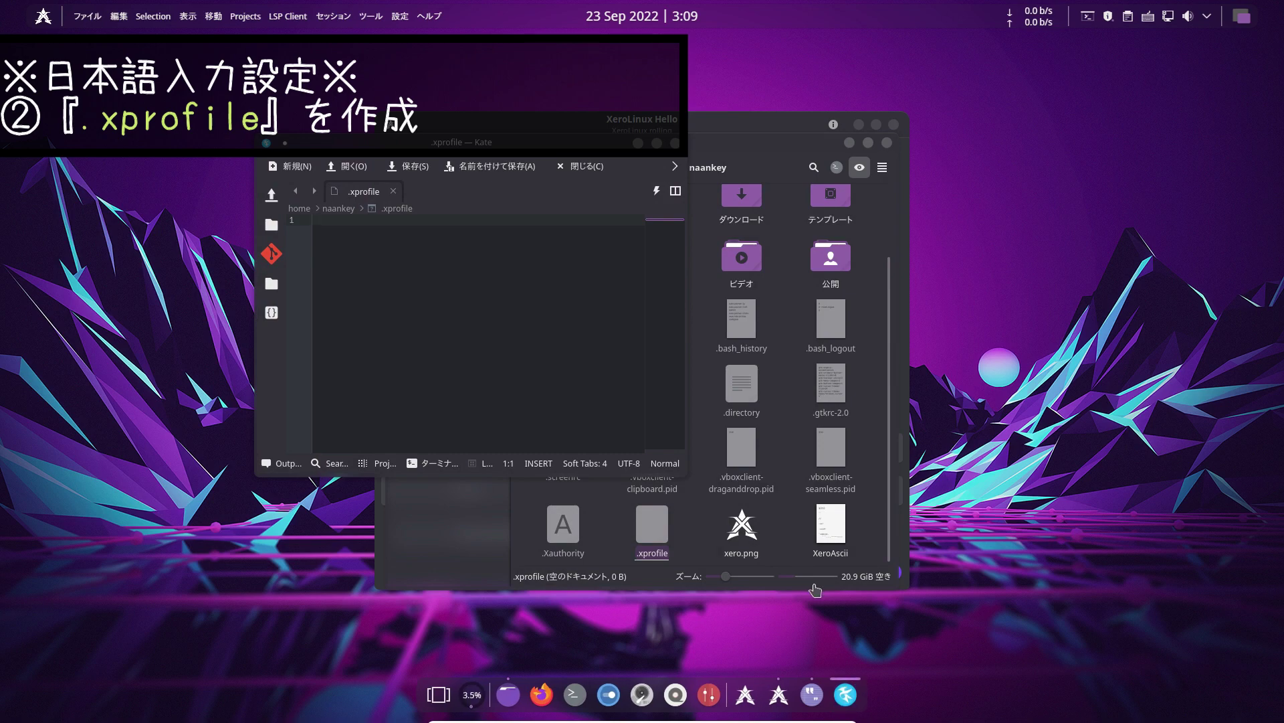
{"action": "type", "text": "export GTK_IM_MODULE=fcitx export XMODIFIERS=@im=fcitx export QT_IM_MODULE=fcitx"}
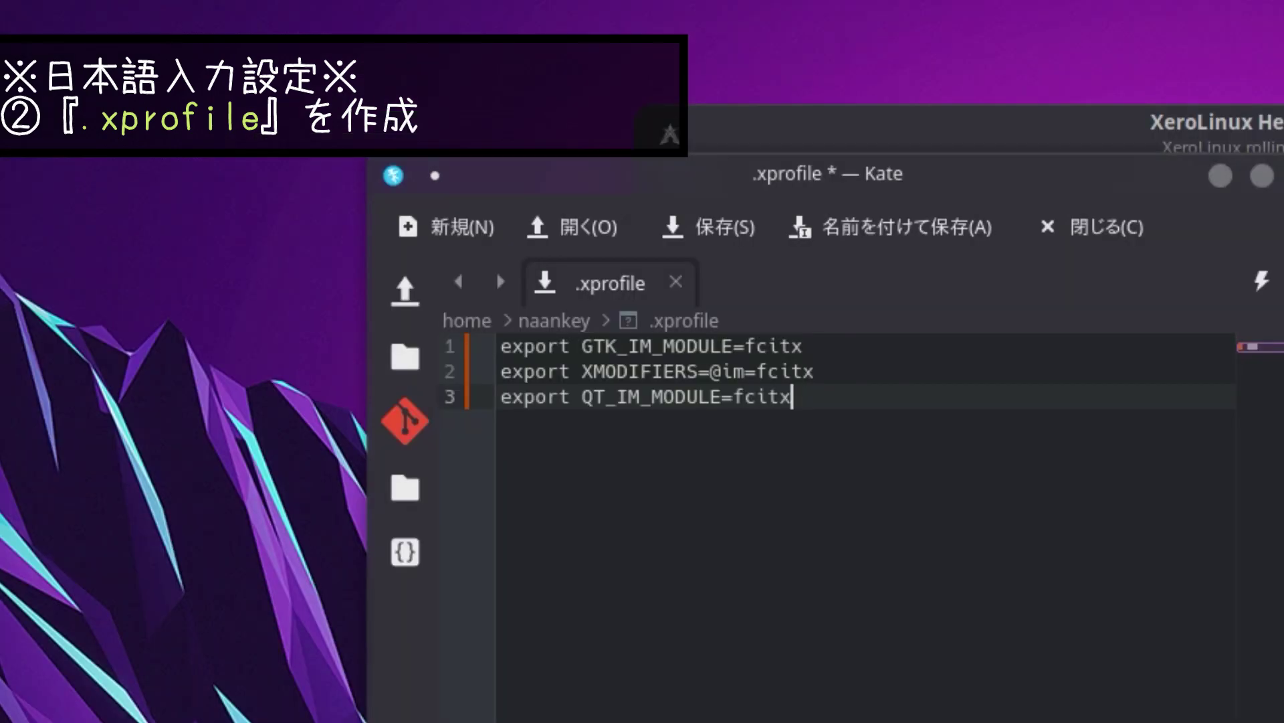
{"action": "key", "text": "Return"}
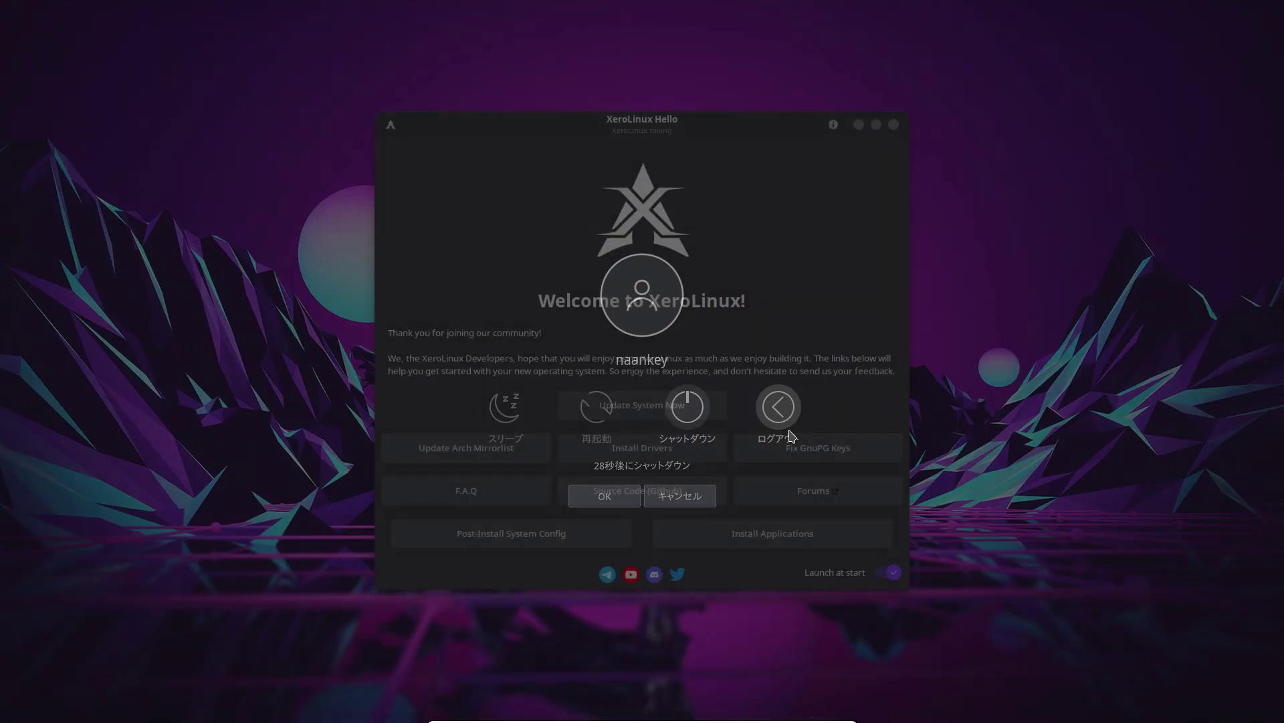
Log out of the session and test Japanese input in an untitled Kate document with 日本語入力ができるようになりました, closing it without saving.
{"action": "left_click", "coordinate": [792, 435]}
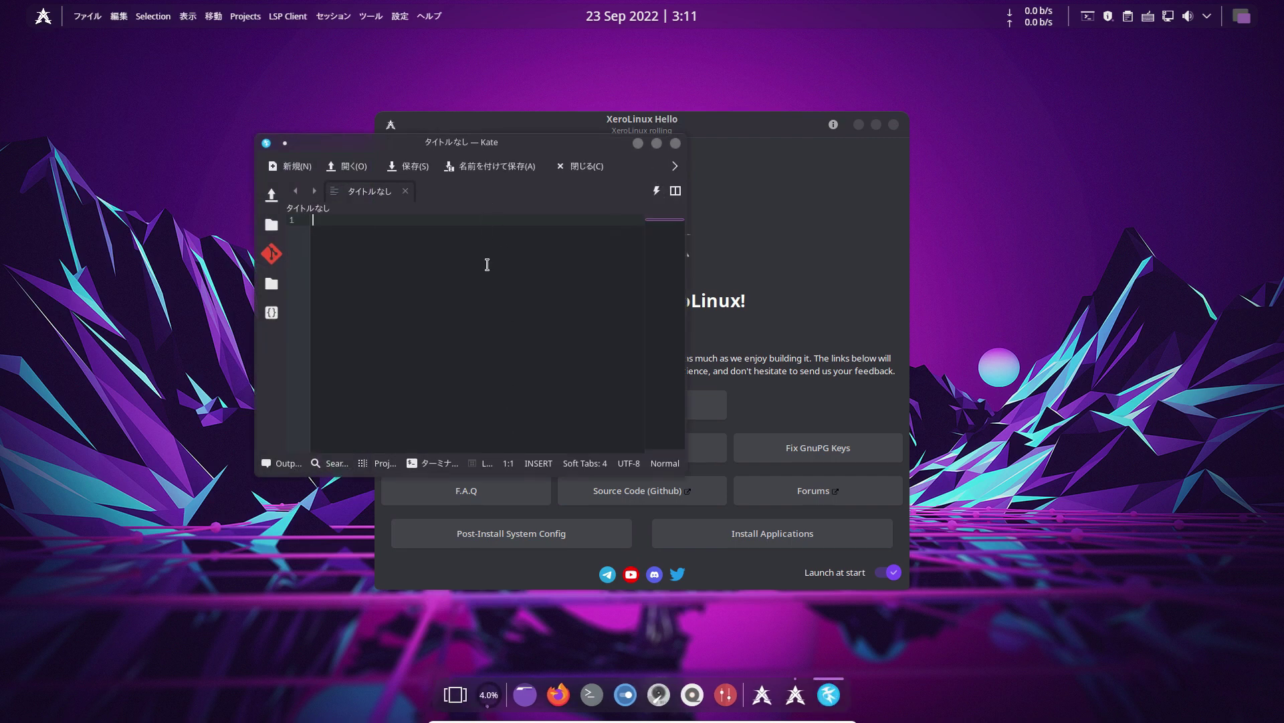
{"action": "type", "text": "日本語入力がで"}
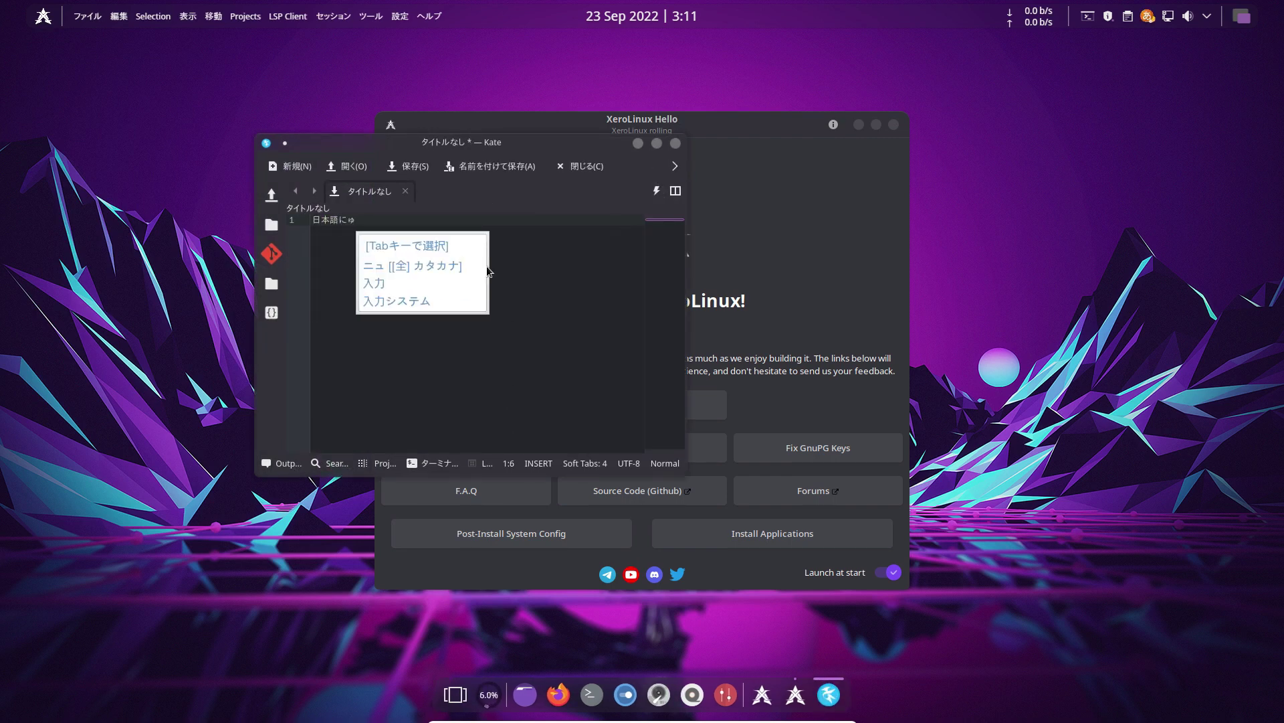
{"action": "type", "text": "きるようになりました"}
{"action": "key", "text": "Return"}
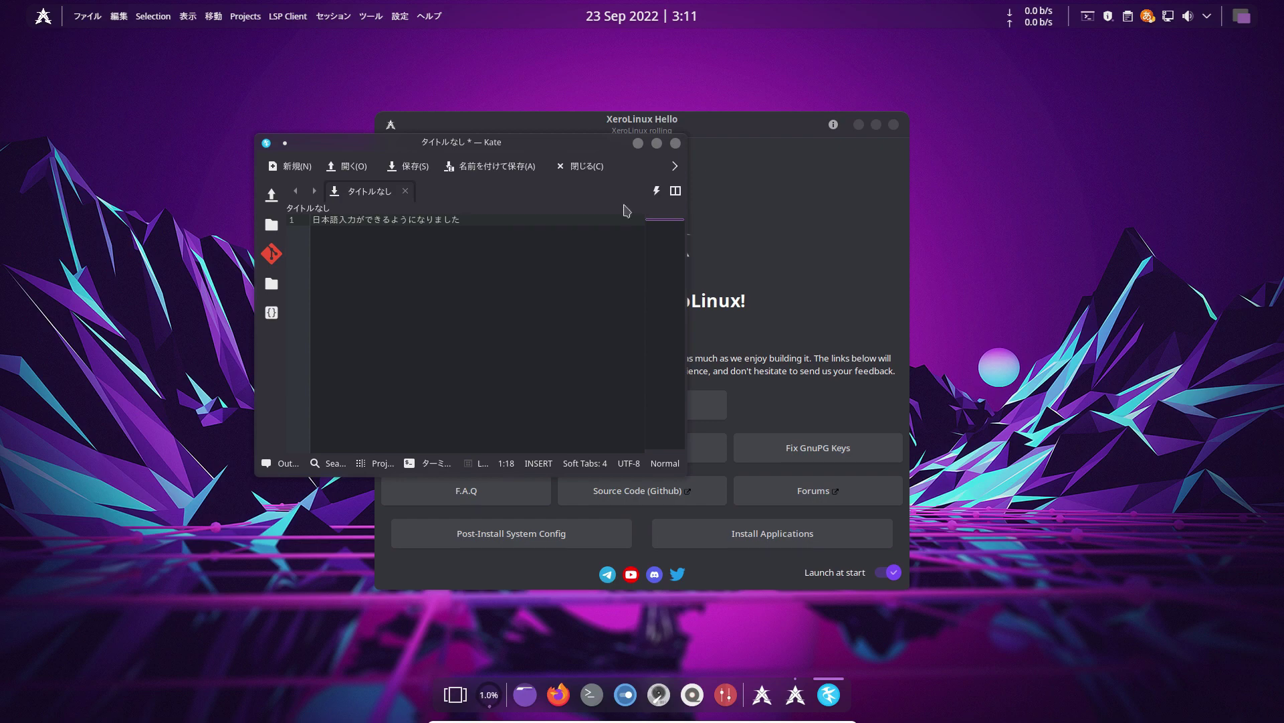
{"action": "left_click", "coordinate": [676, 143]}
{"action": "left_click", "coordinate": [459, 381]}
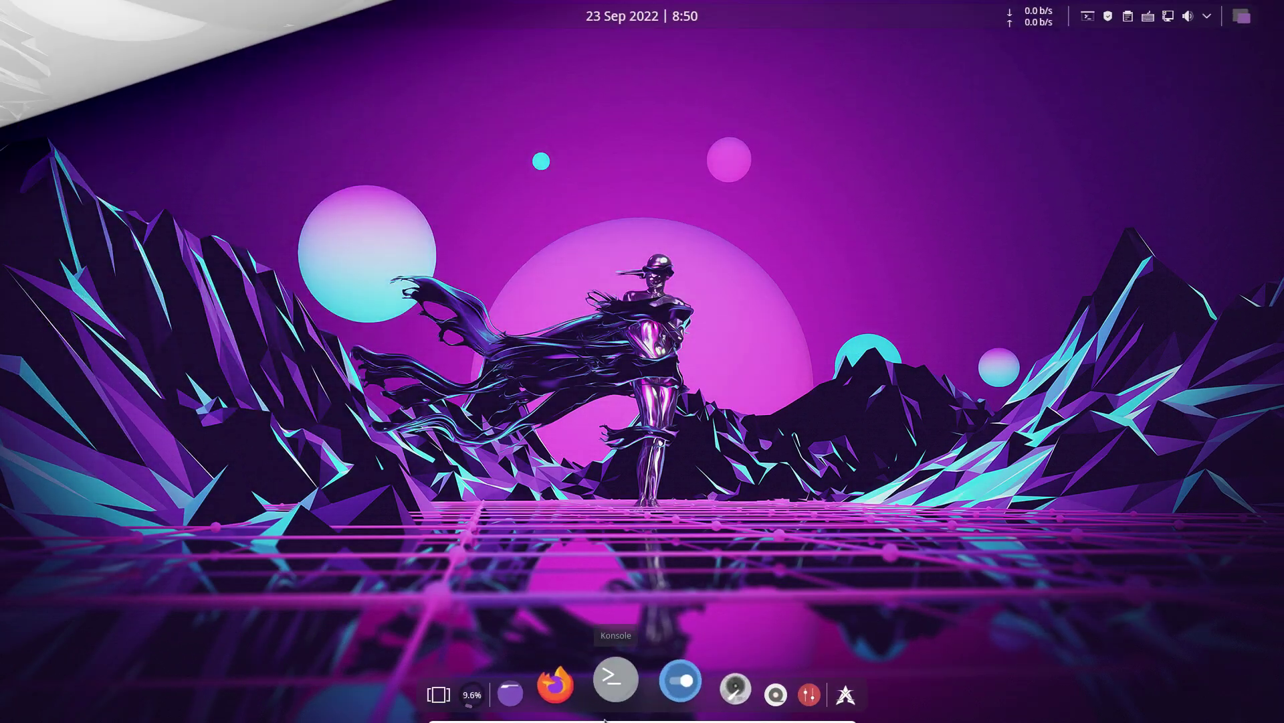
Open Konsole to view the hardware and software information, and close it.
{"action": "left_click", "coordinate": [625, 695]}
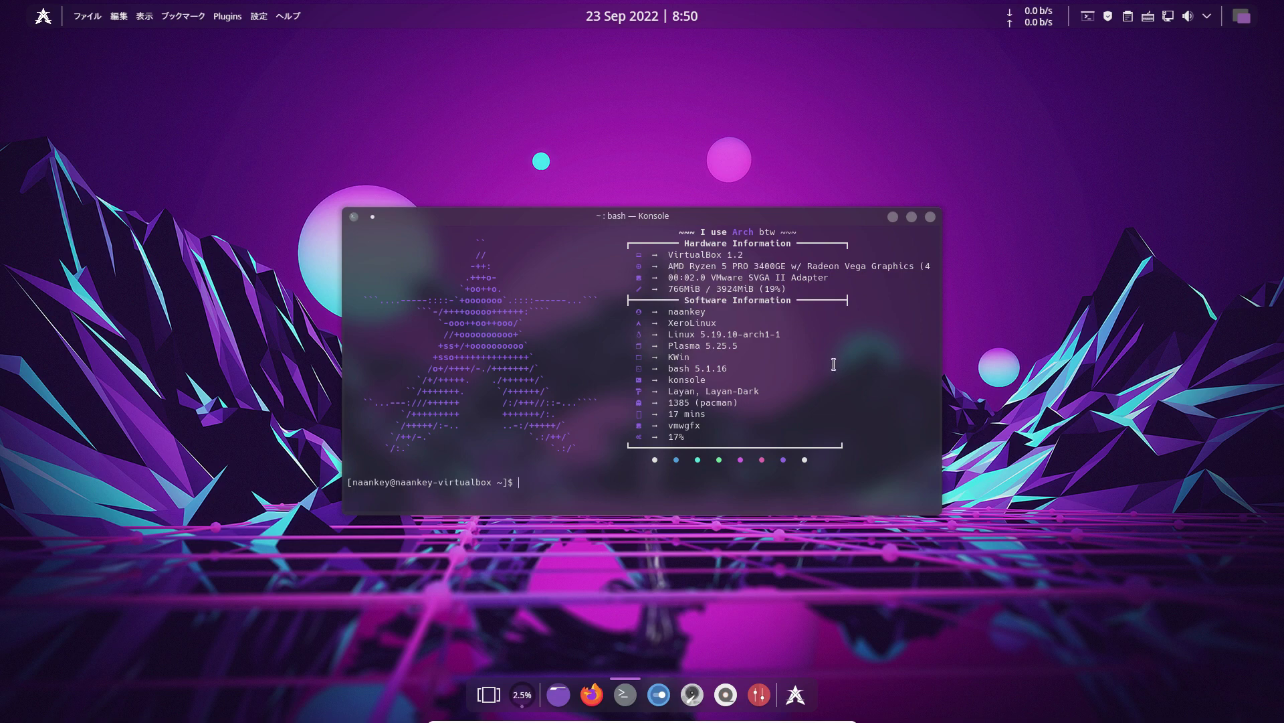
{"action": "left_click", "coordinate": [930, 216]}
Open Kalendar from the office applications, examine the schedule and the Add Event form for 2022/09/23, and close it.
{"action": "left_click", "coordinate": [43, 16]}
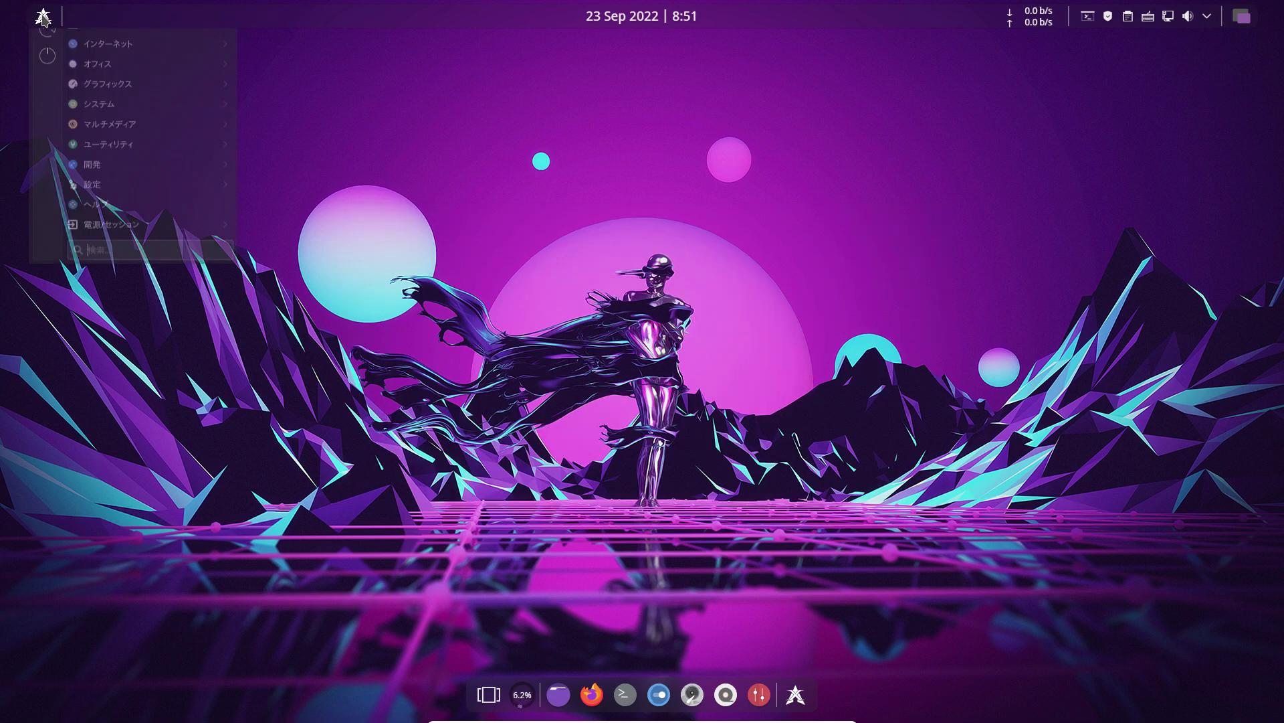
{"action": "mouse_move", "coordinate": [136, 71]}
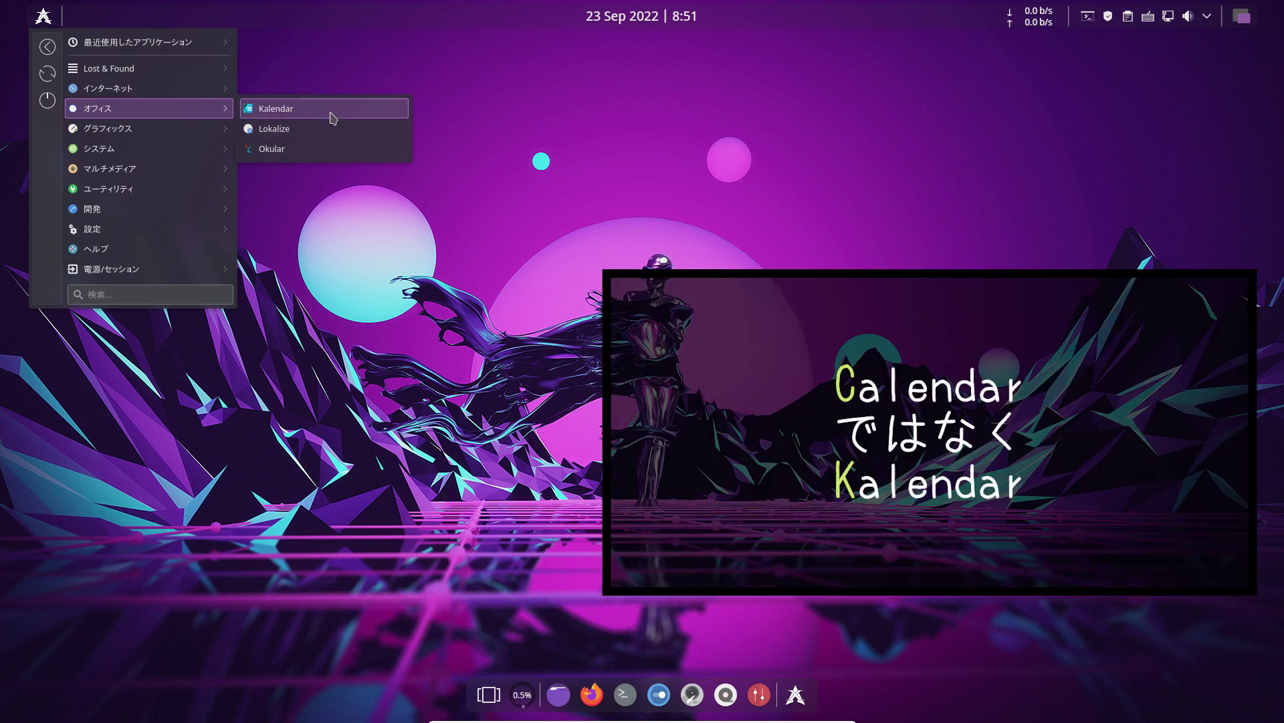
{"action": "left_click", "coordinate": [331, 110]}
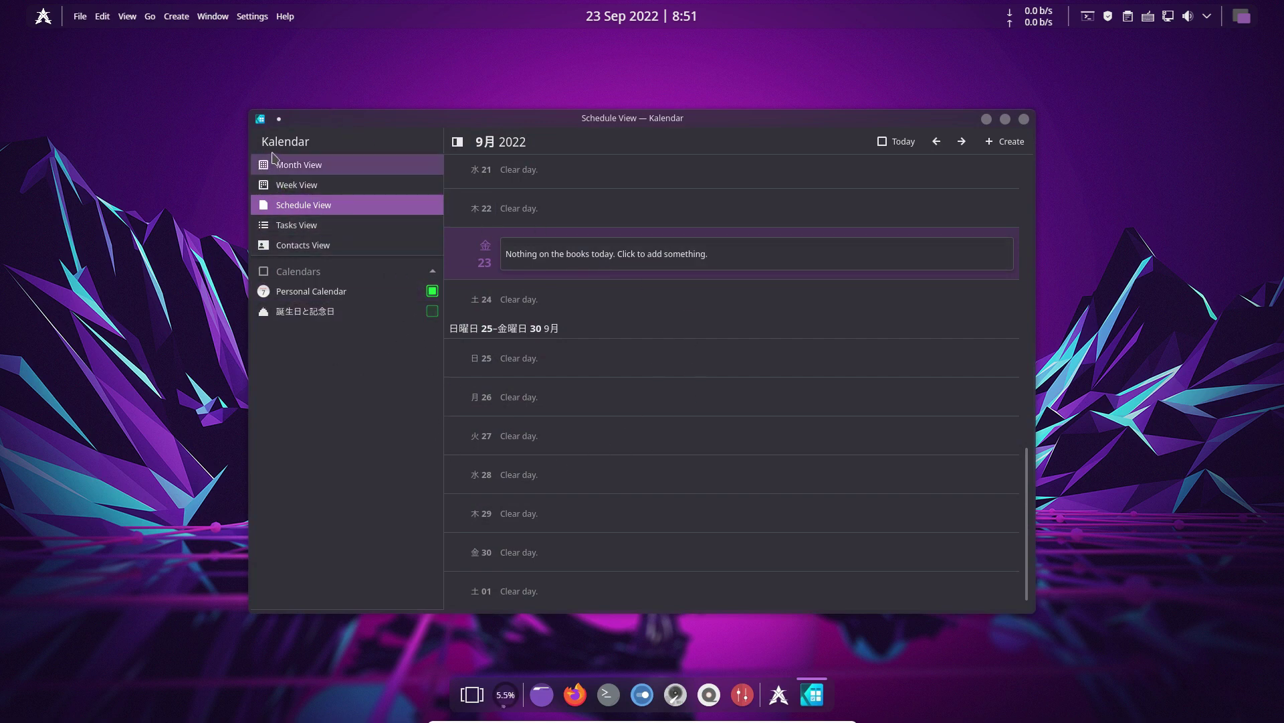
{"action": "left_click", "coordinate": [538, 264]}
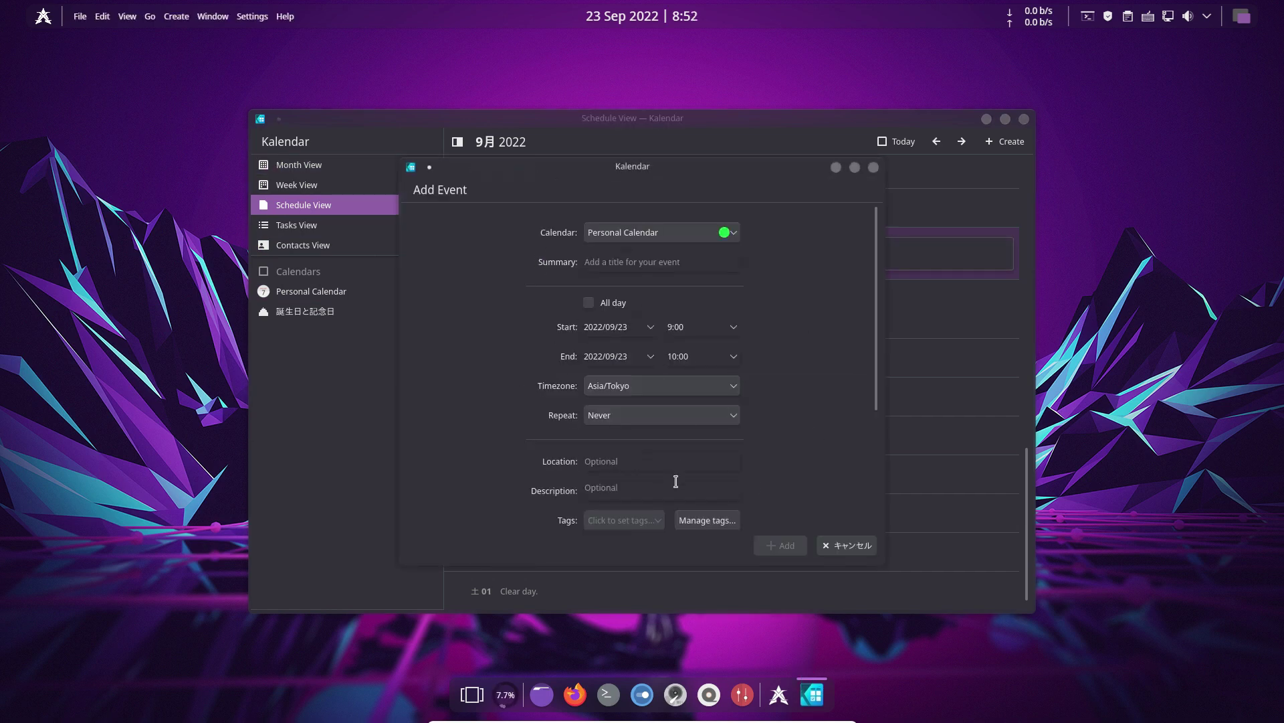
{"action": "left_click", "coordinate": [873, 168]}
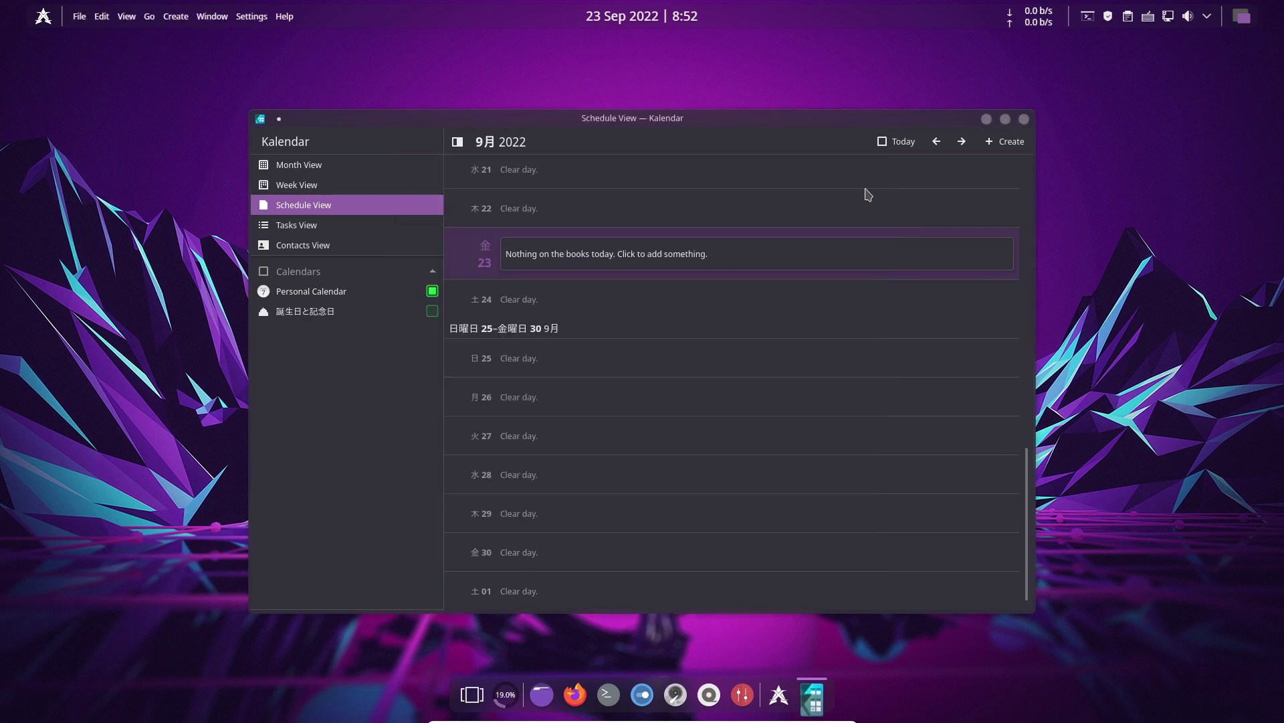
{"action": "left_click", "coordinate": [1024, 119]}
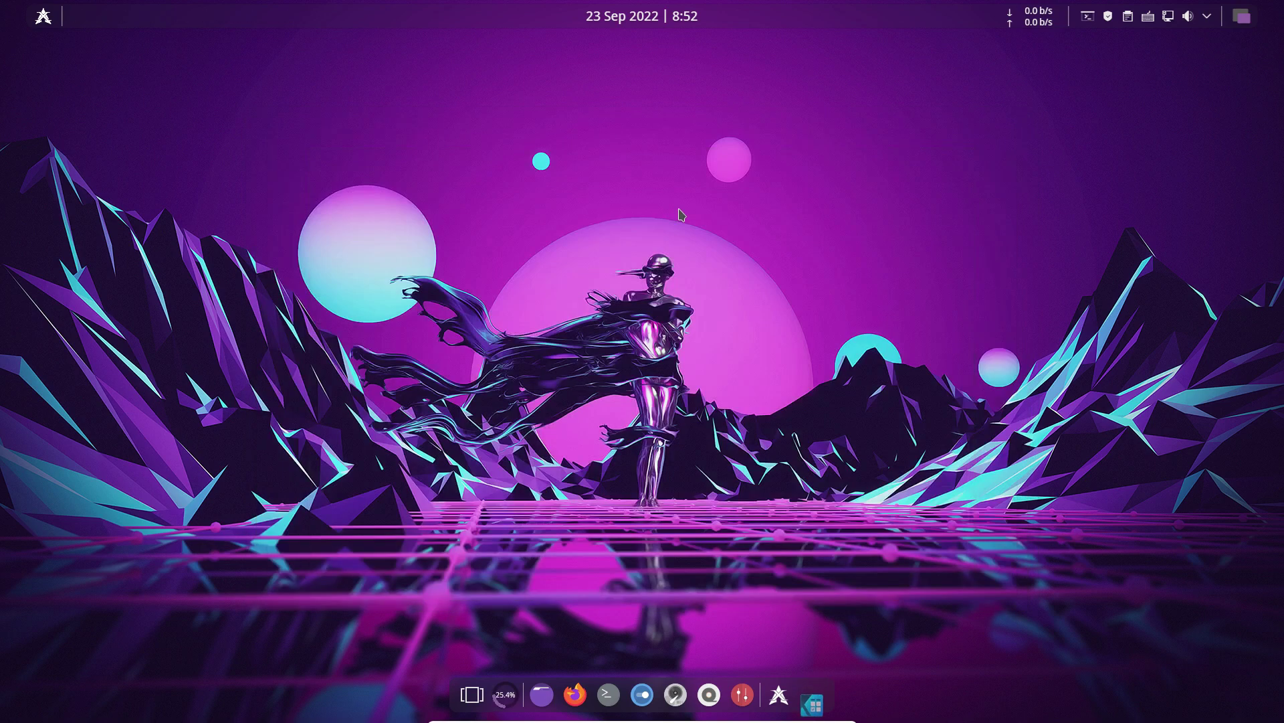
Browse the office applications and open Okular.
{"action": "left_click", "coordinate": [45, 18]}
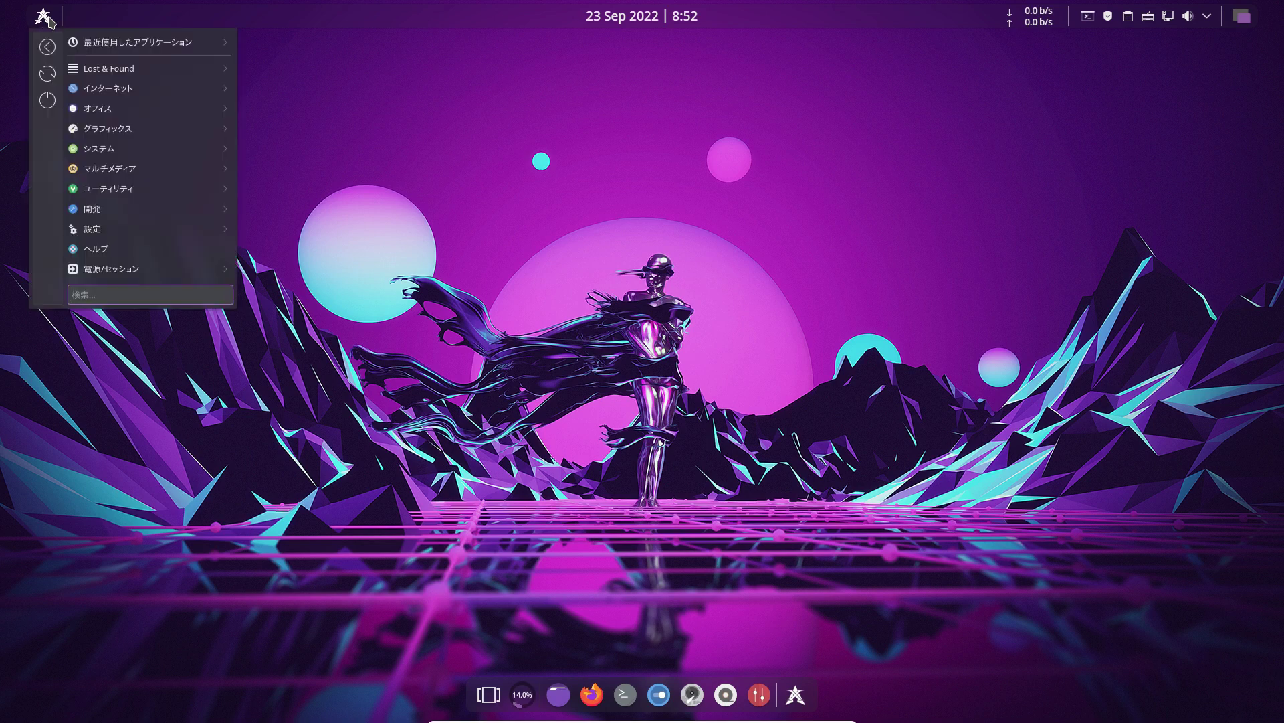
{"action": "mouse_move", "coordinate": [100, 108]}
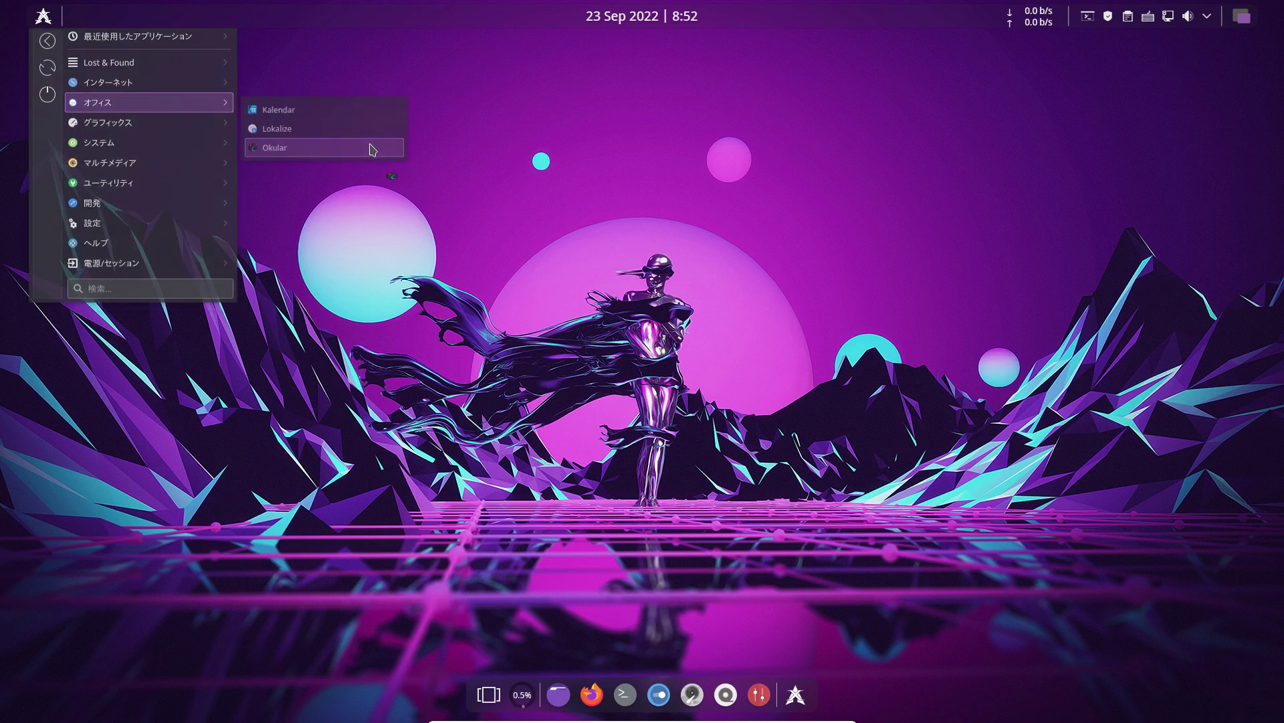
{"action": "left_click", "coordinate": [373, 149]}
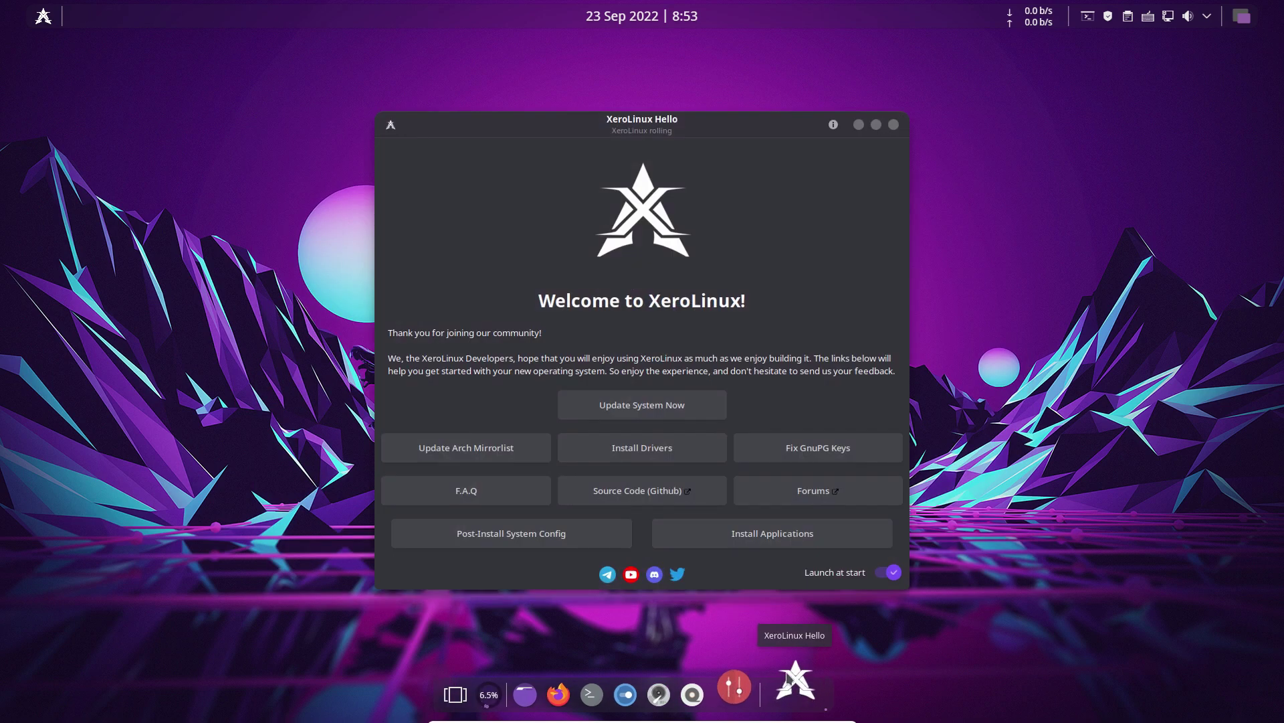
Open the application installer from XeroLinux Hello.
{"action": "left_click", "coordinate": [730, 552]}
{"action": "left_click", "coordinate": [496, 395]}
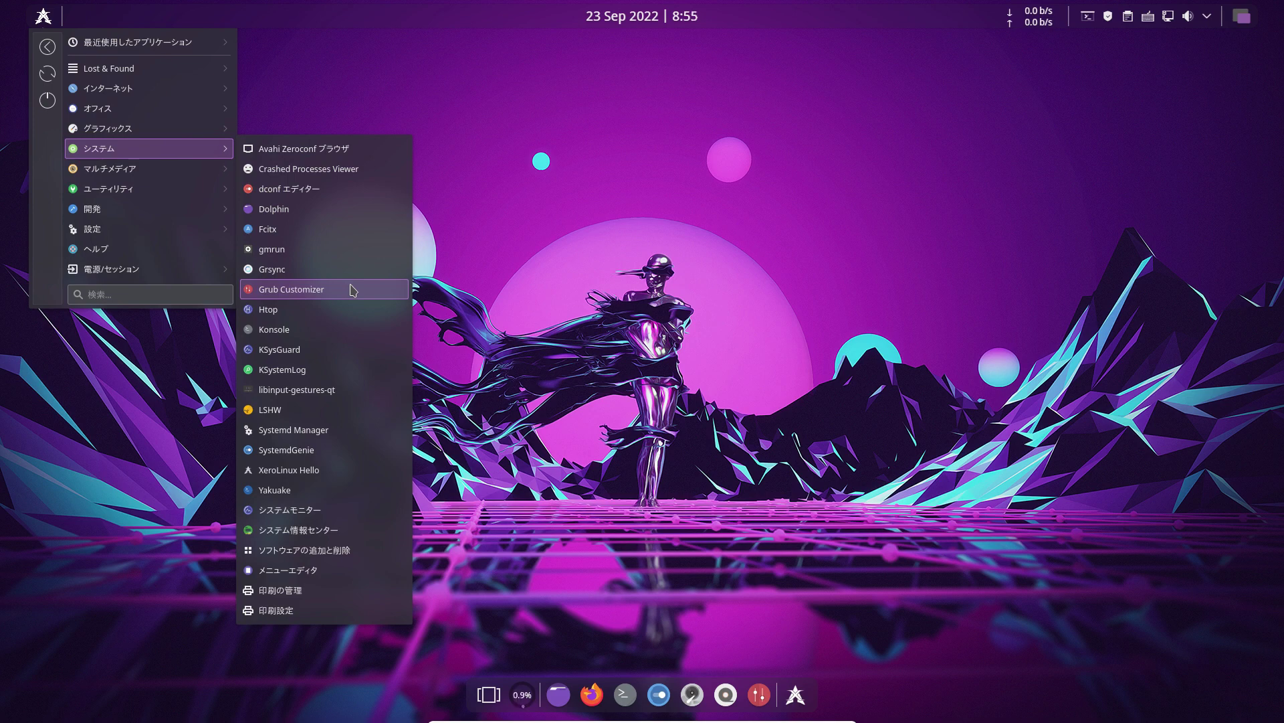
Launch Grub Customizer, authorize it with the root password and select the XeroLinux boot entry.
{"action": "left_click", "coordinate": [353, 289]}
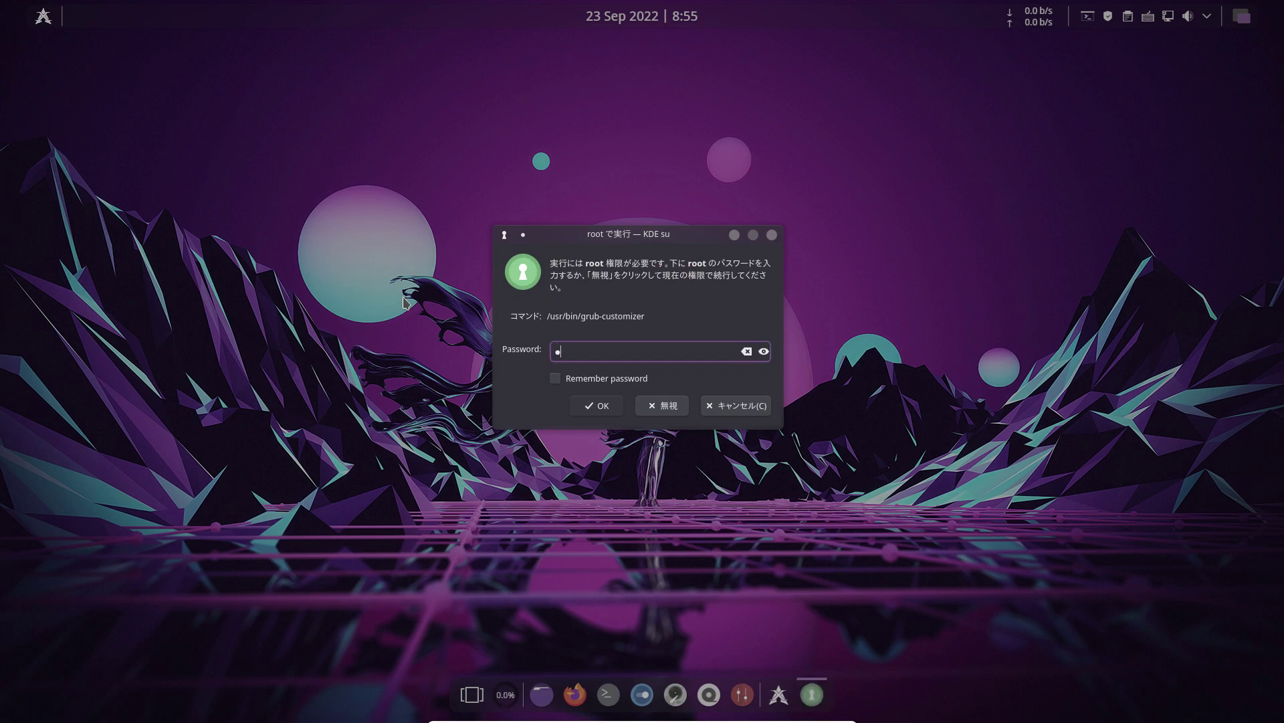
{"action": "key", "text": "Return"}
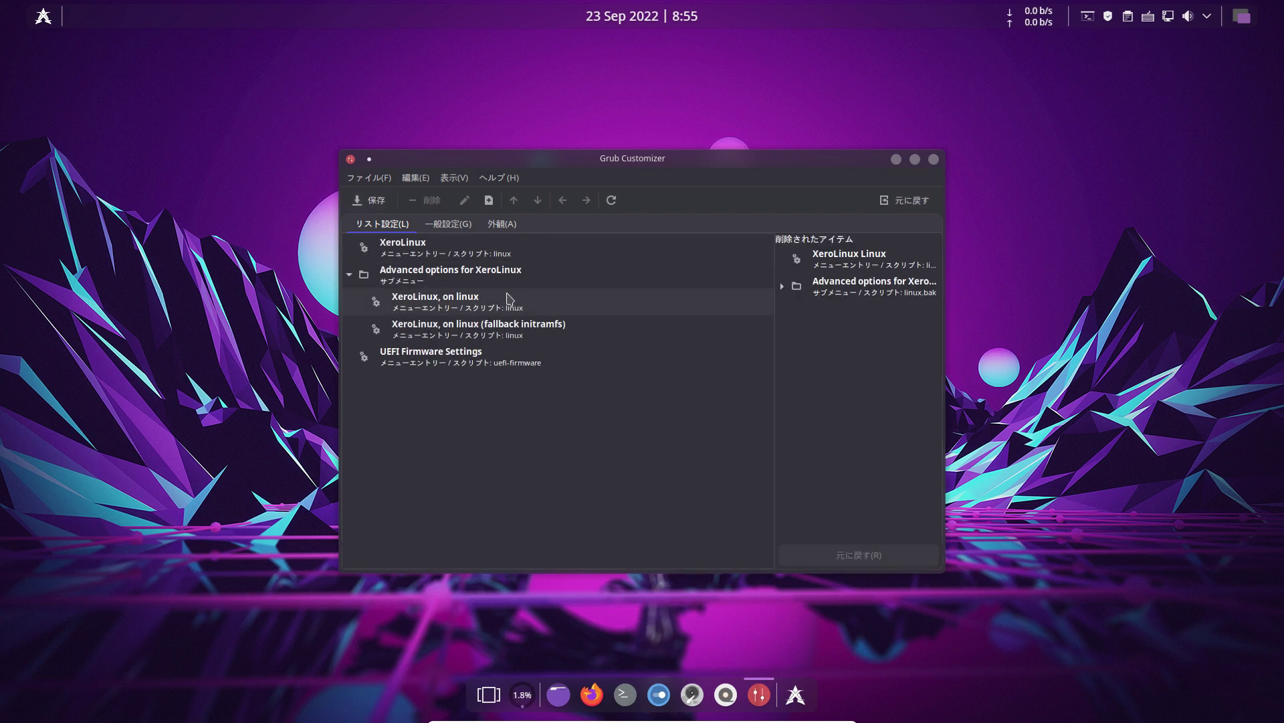
{"action": "left_click", "coordinate": [453, 252]}
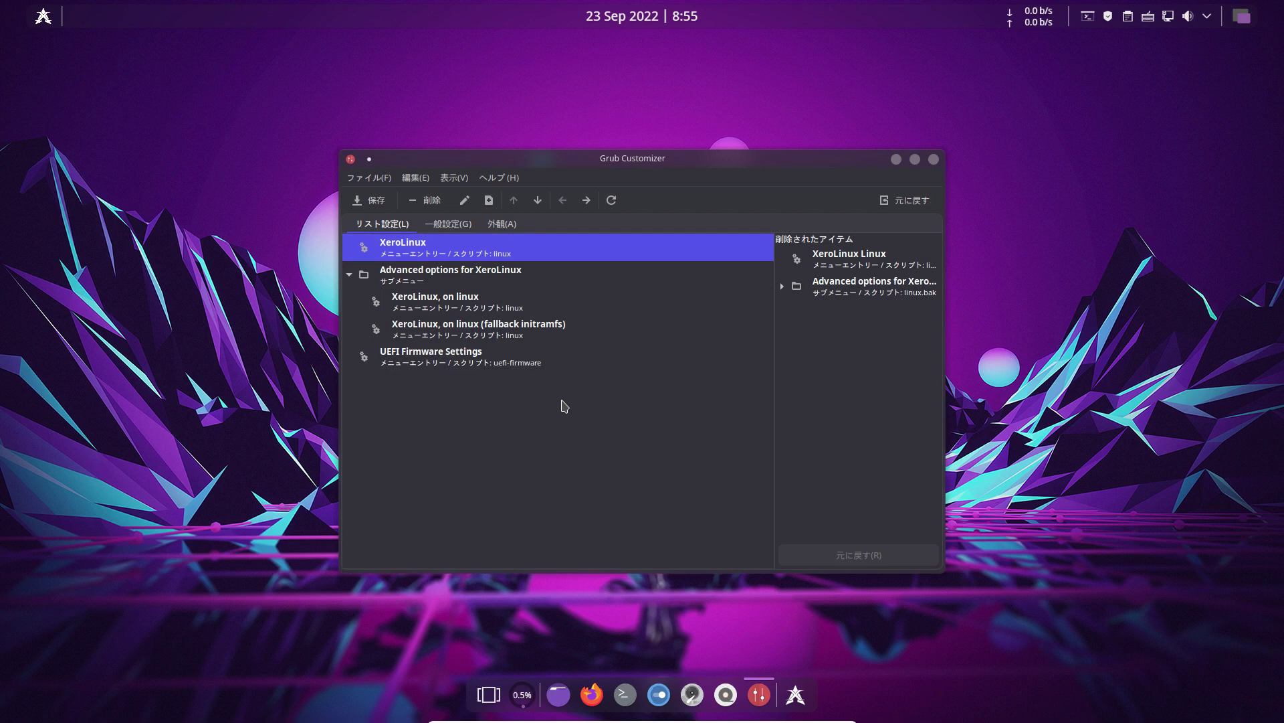
Open Grub Customizer's appearance settings and preview the XeroKDE theme icons for 4MLinux, AlpineLinux, Manjaro.i686 and Manjaro.x86_64.
{"action": "key", "text": "alt+a"}
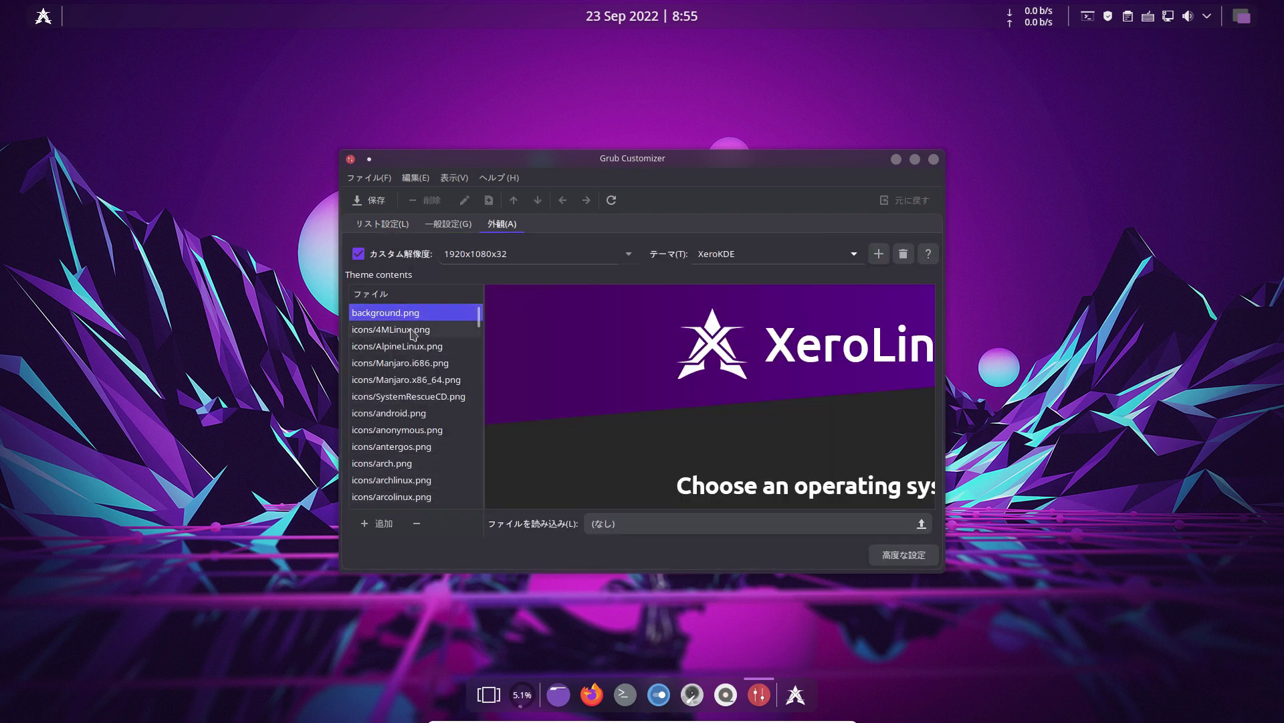
{"action": "left_click", "coordinate": [412, 332]}
{"action": "left_click", "coordinate": [414, 347]}
{"action": "left_click", "coordinate": [415, 363]}
{"action": "left_click", "coordinate": [416, 381]}
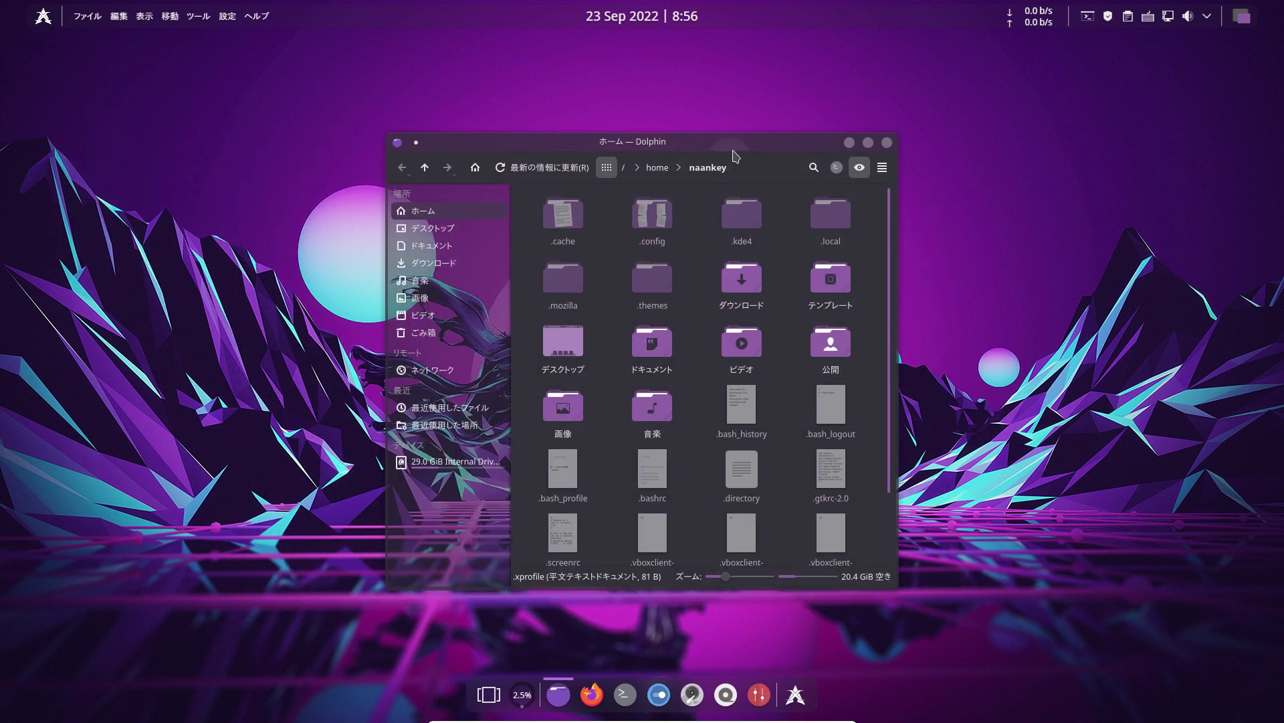
Maximize and restore the Dolphin home folder window, and widen and reposition it on the desktop.
{"action": "double_click", "coordinate": [734, 150]}
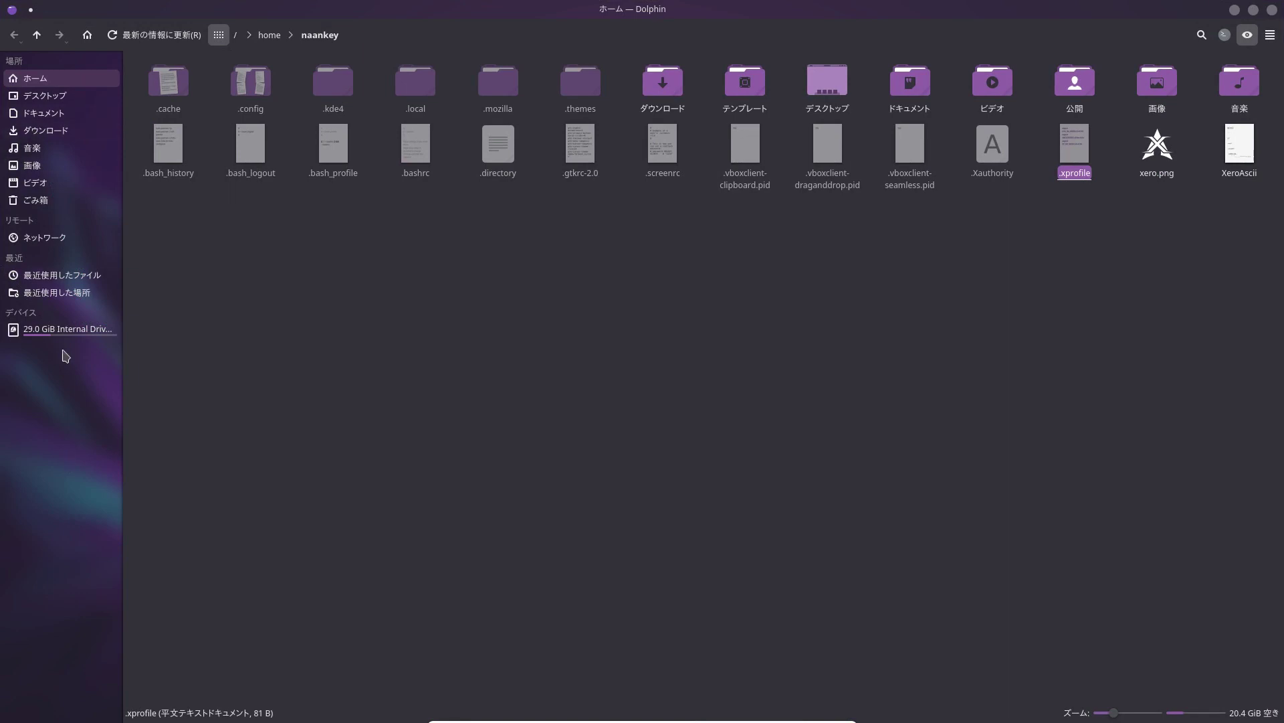
{"action": "left_click", "coordinate": [1255, 11]}
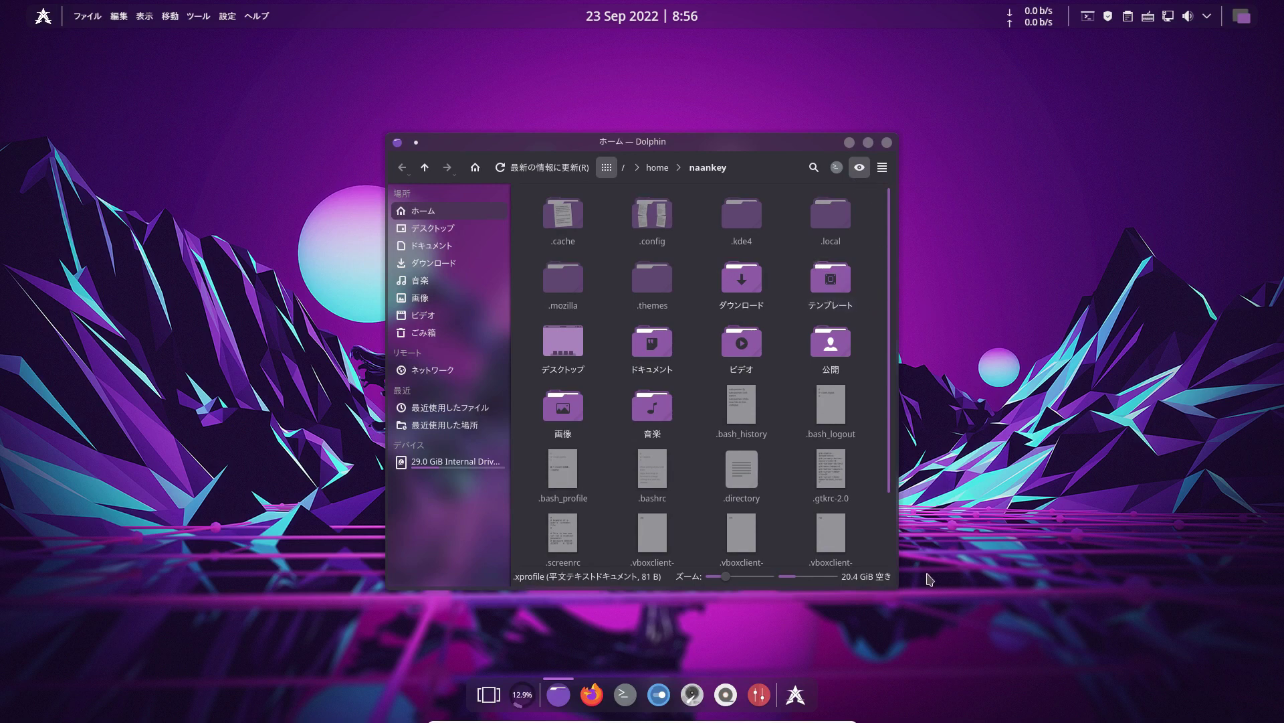
{"action": "left_click_drag", "start_coordinate": [910, 589], "coordinate": [1087, 570]}
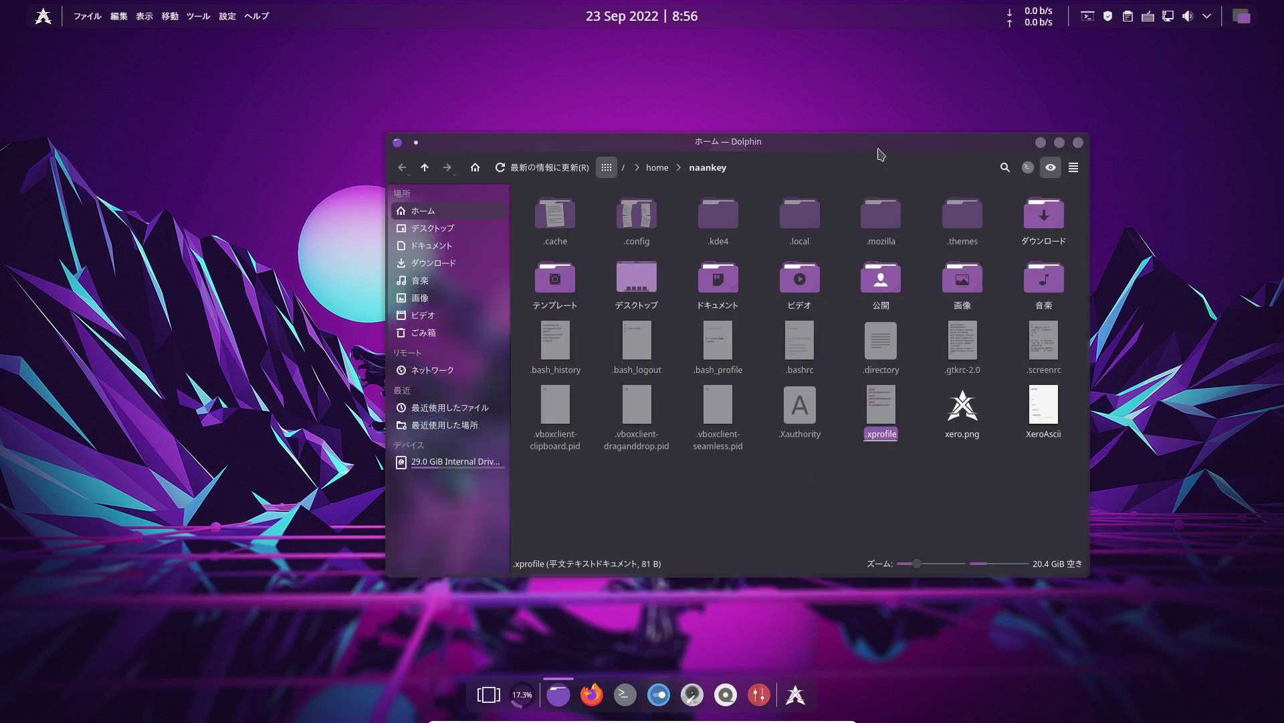
{"action": "left_click_drag", "start_coordinate": [880, 149], "coordinate": [699, 143]}
{"action": "left_click", "coordinate": [487, 240]}
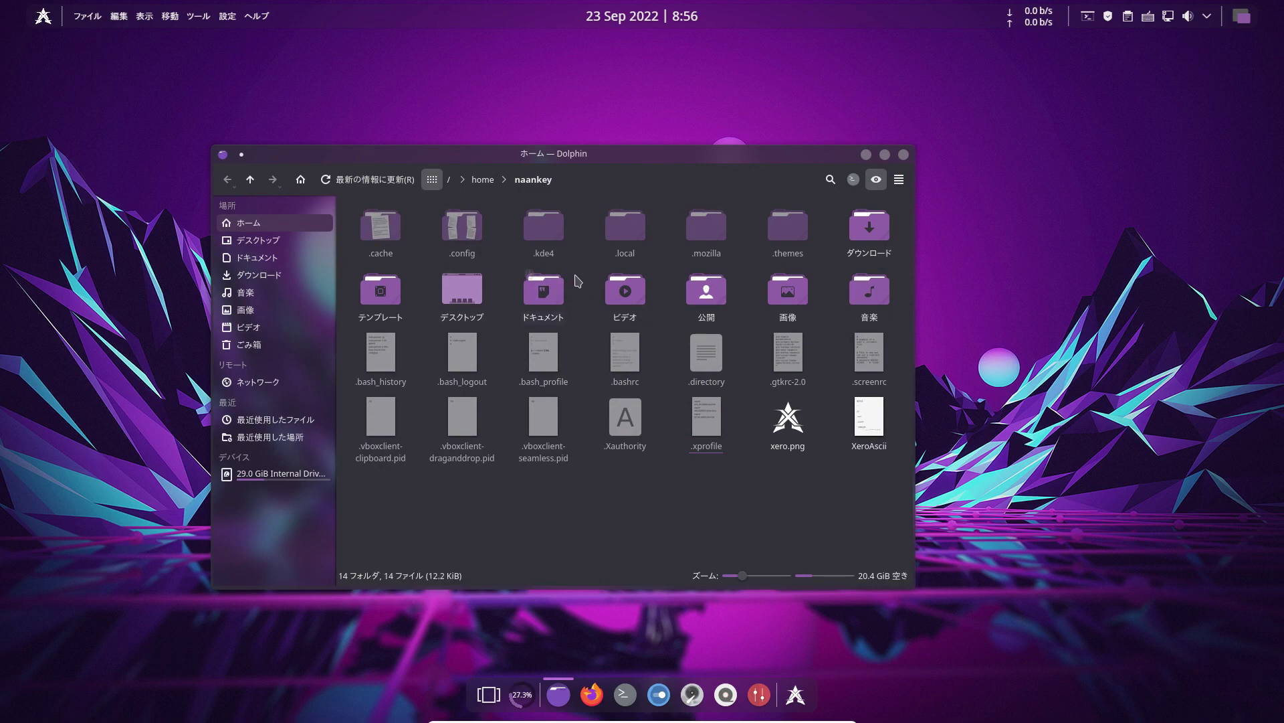
Look through the windowed Dolphin's global menu commands, from file operations to help.
{"action": "left_click", "coordinate": [87, 25]}
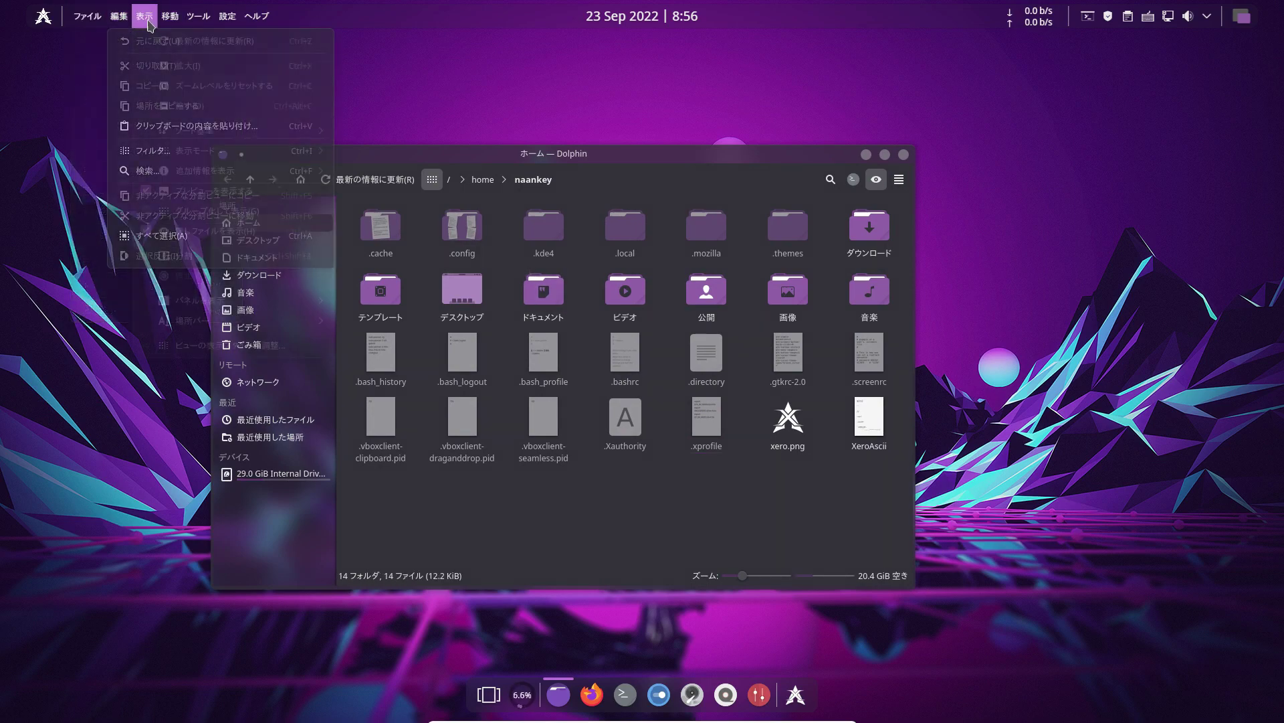
{"action": "mouse_move", "coordinate": [213, 20]}
{"action": "mouse_move", "coordinate": [265, 25]}
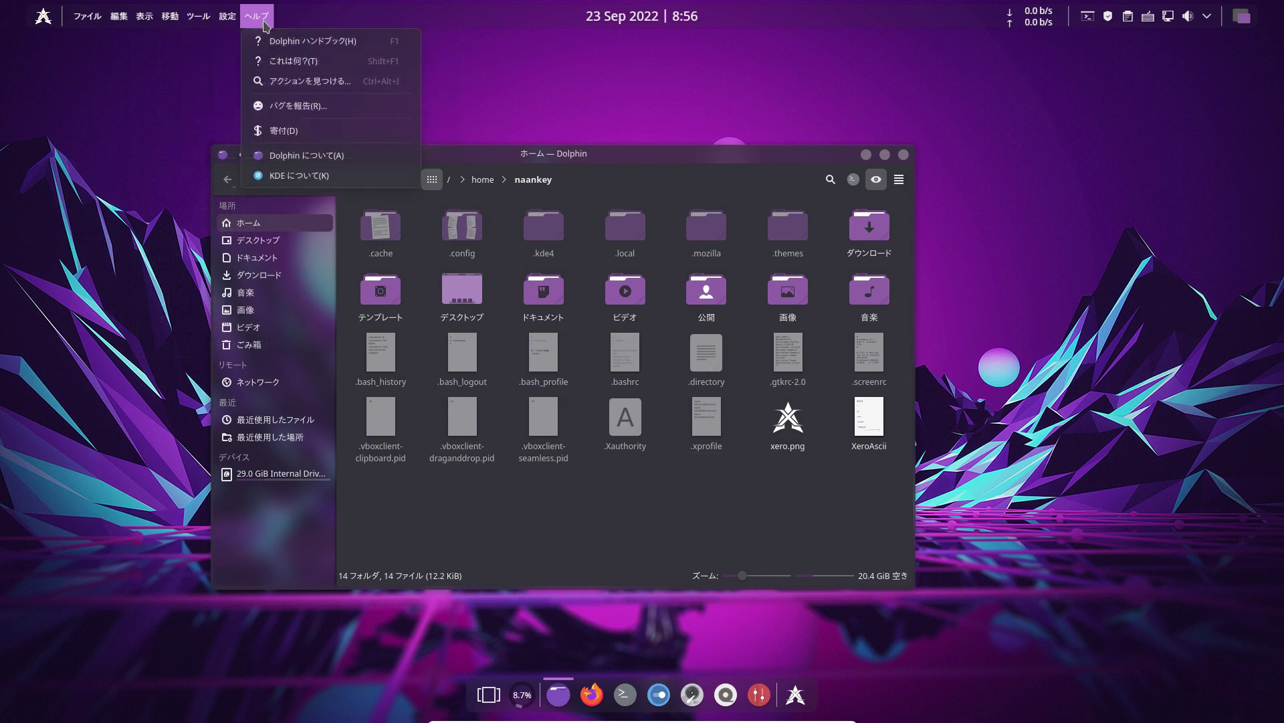
{"action": "left_click", "coordinate": [740, 157]}
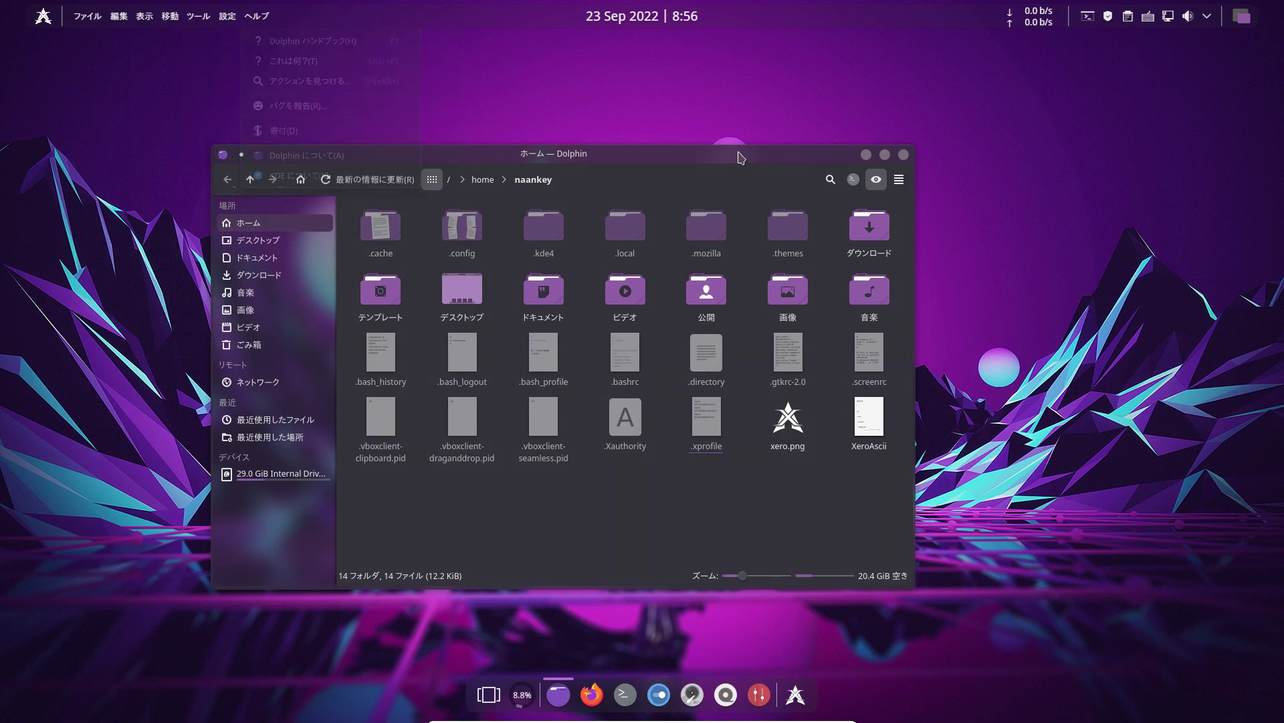
{"action": "left_click", "coordinate": [87, 16]}
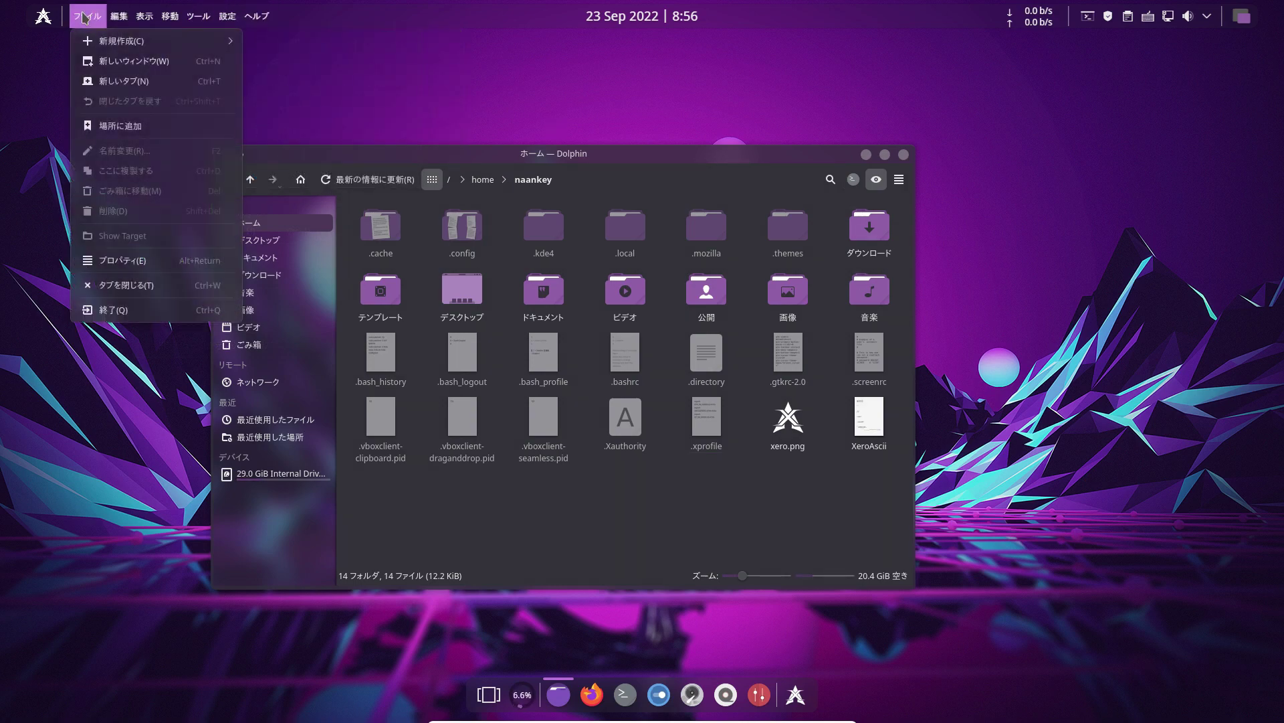
{"action": "mouse_move", "coordinate": [168, 17]}
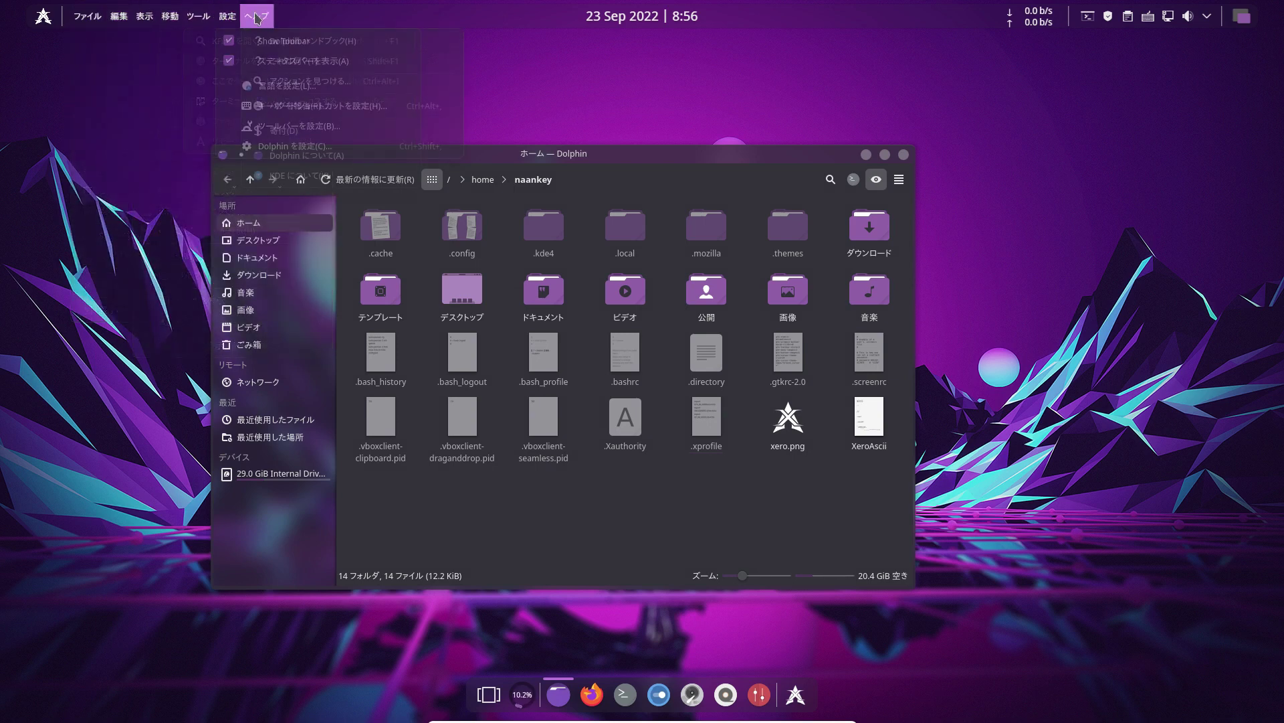
{"action": "mouse_move", "coordinate": [68, 14]}
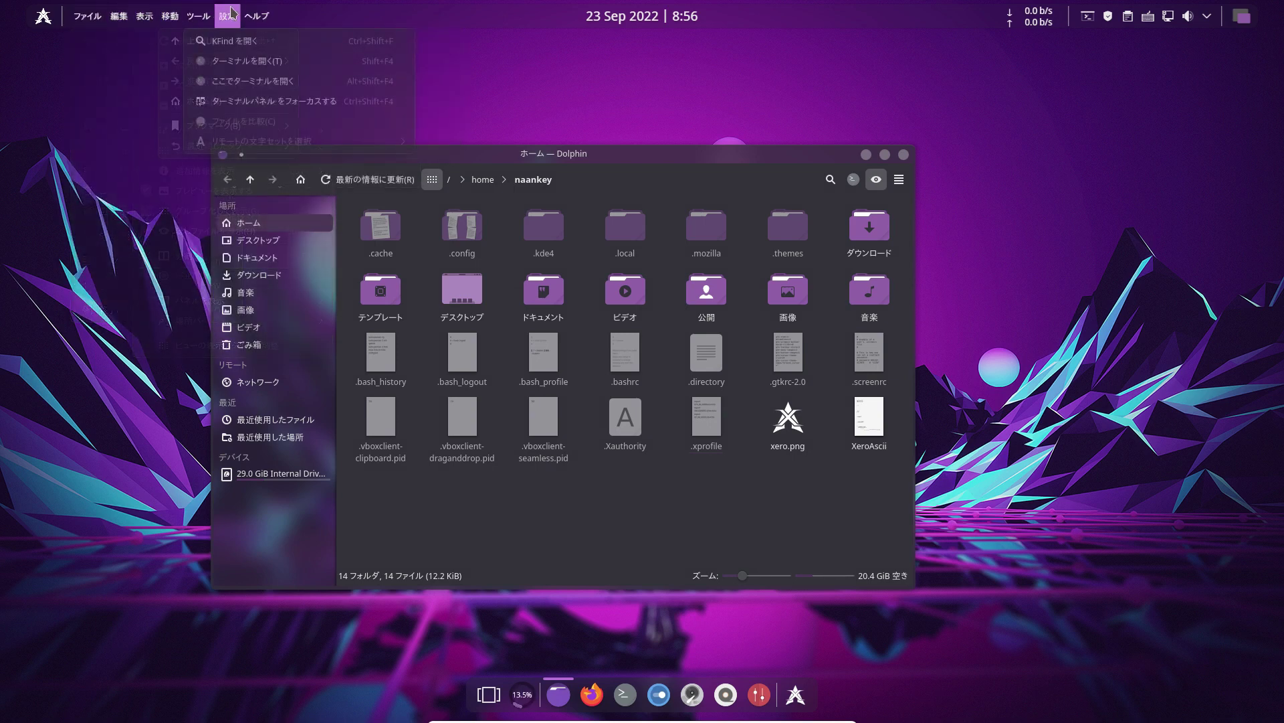
{"action": "mouse_move", "coordinate": [242, 12]}
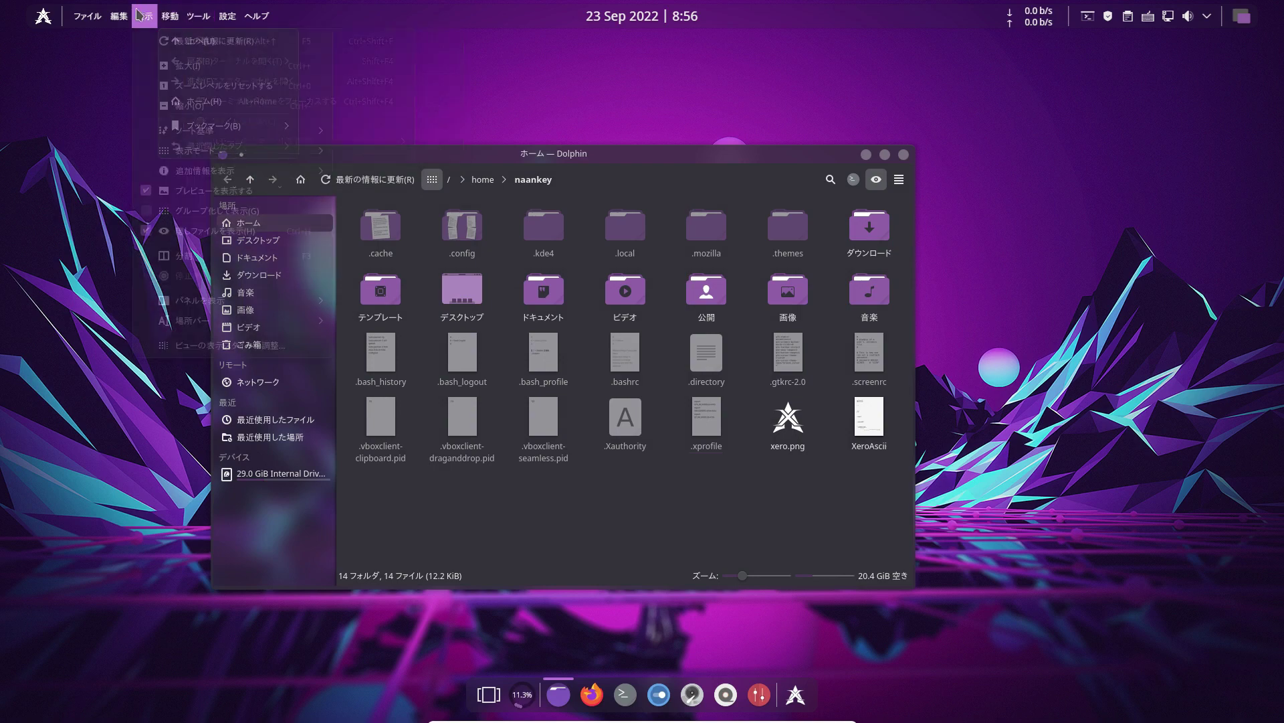
{"action": "left_click", "coordinate": [888, 158]}
Maximize the Dolphin window and examine how its global menu behaves in full-size view.
{"action": "left_click", "coordinate": [889, 158]}
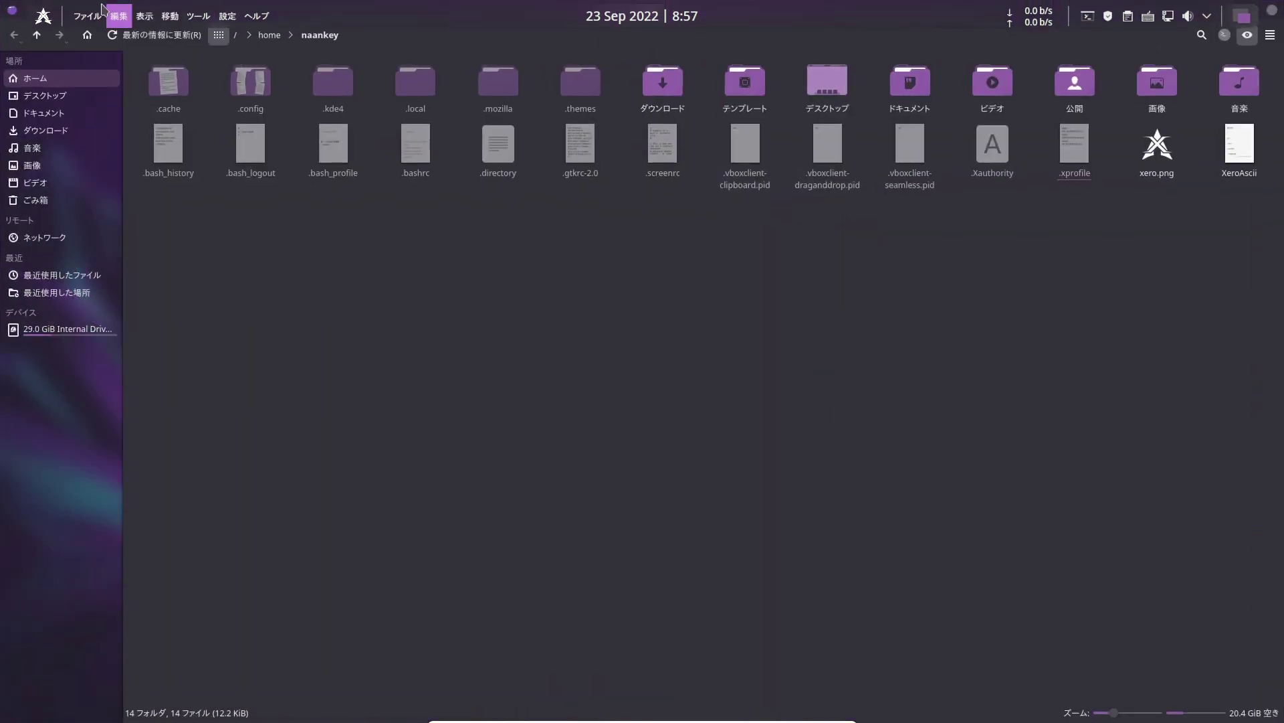
{"action": "left_click", "coordinate": [87, 16]}
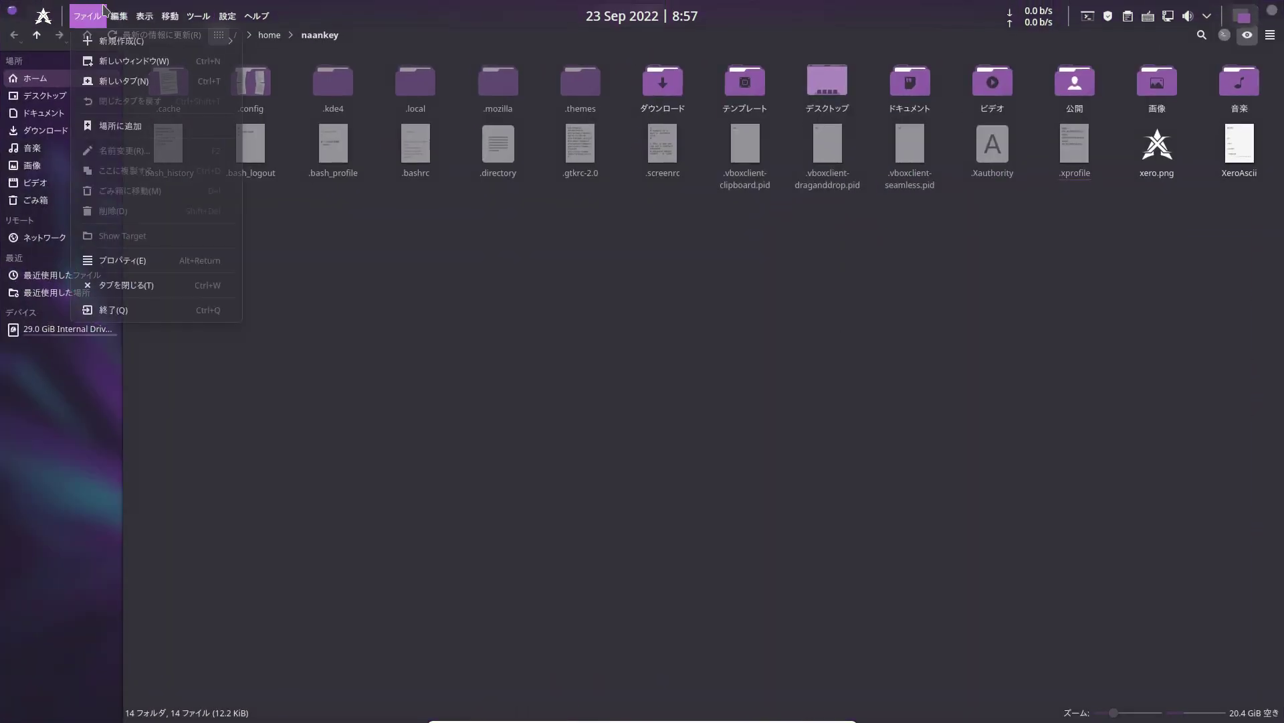
{"action": "mouse_move", "coordinate": [268, 17]}
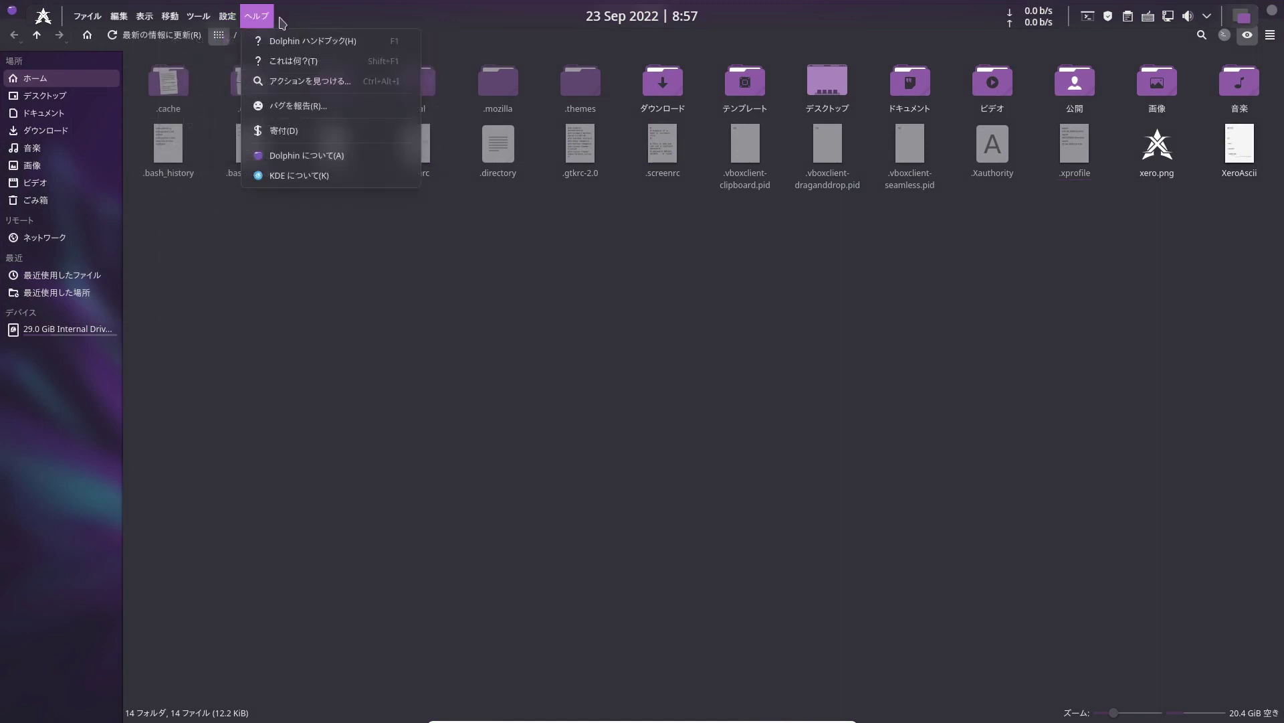
{"action": "left_click", "coordinate": [538, 346]}
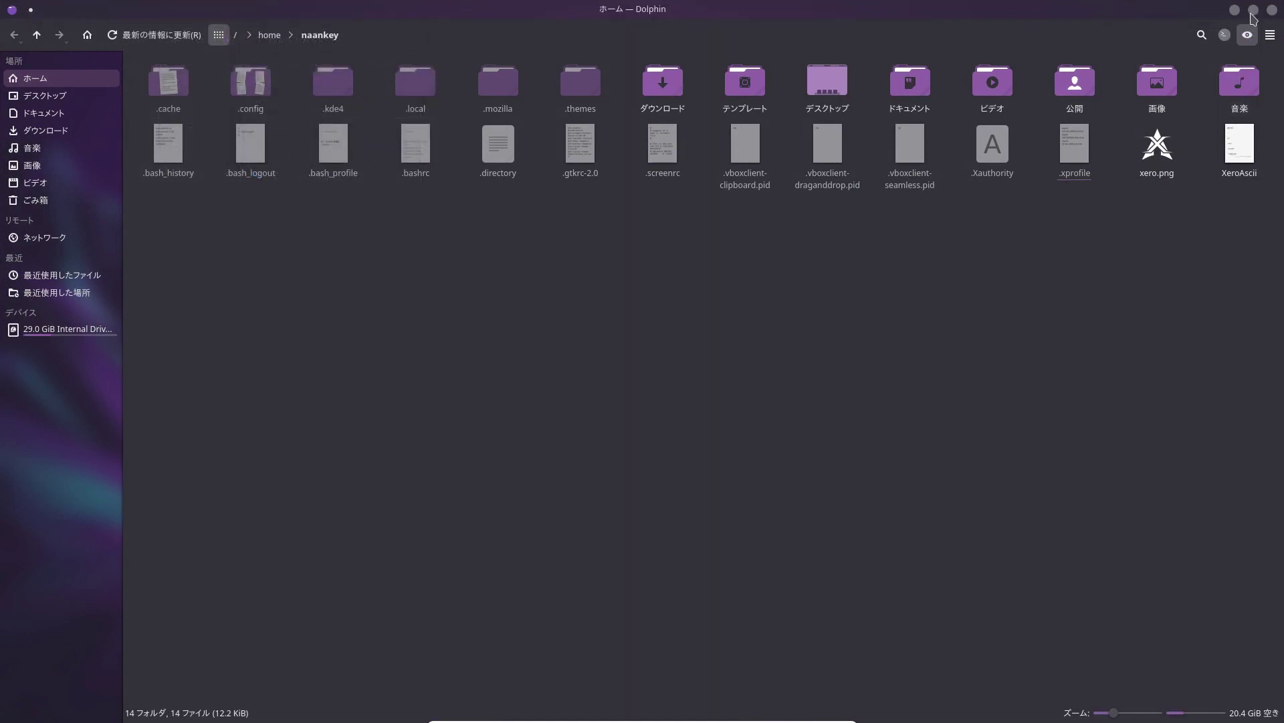
Restore the maximized Dolphin window to its smaller size and look at its global view menu.
{"action": "left_click", "coordinate": [1253, 12]}
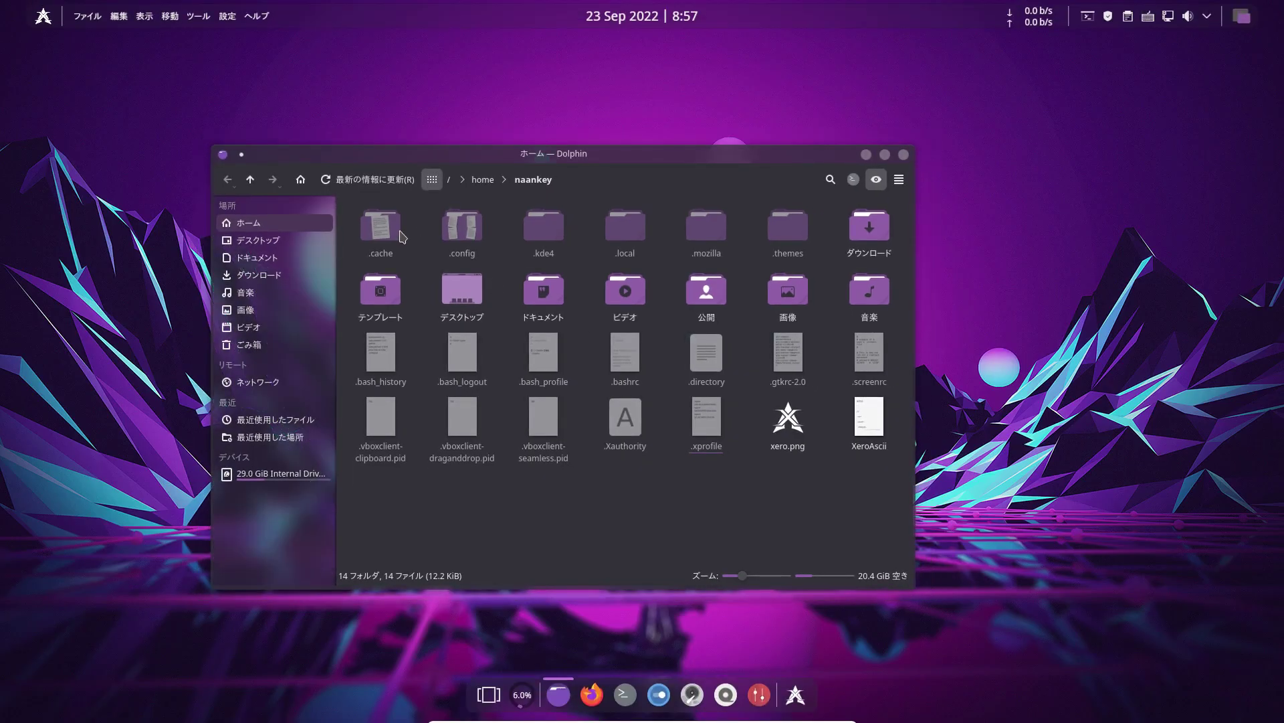
{"action": "left_click", "coordinate": [145, 16]}
{"action": "left_click", "coordinate": [207, 250]}
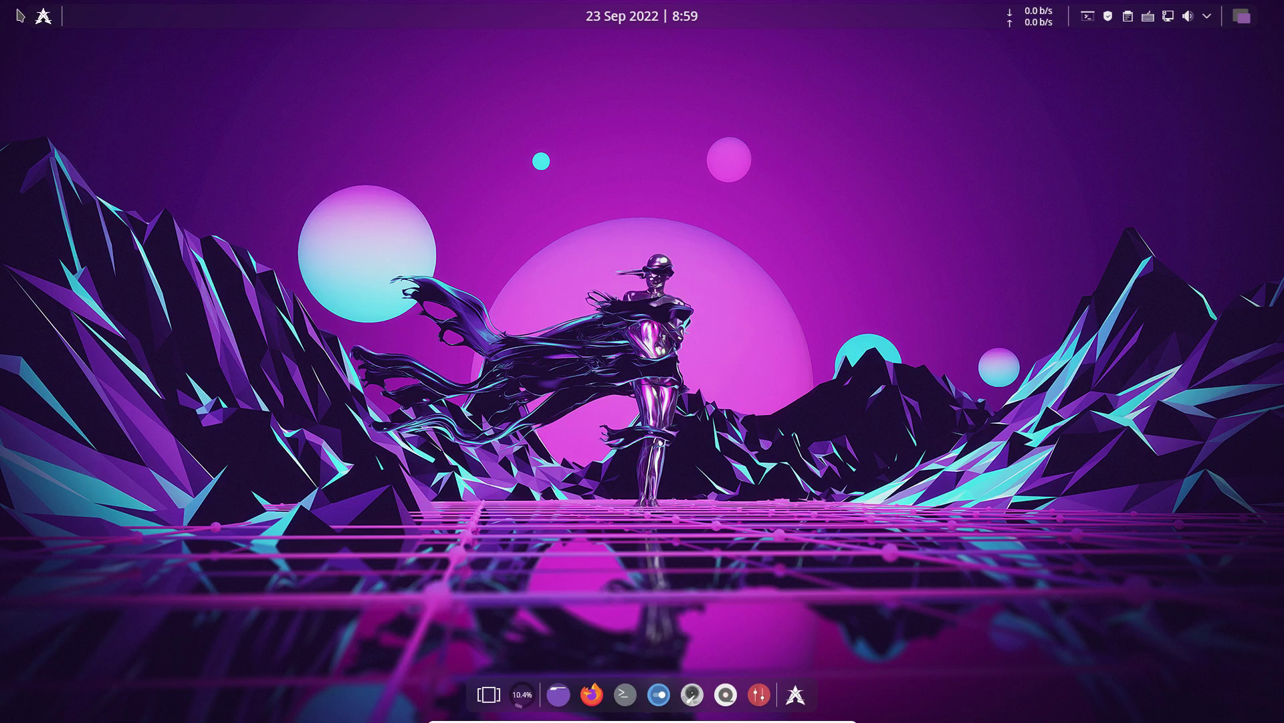
Look through the top panel's application launcher, calendar and network usage details.
{"action": "left_click", "coordinate": [44, 16]}
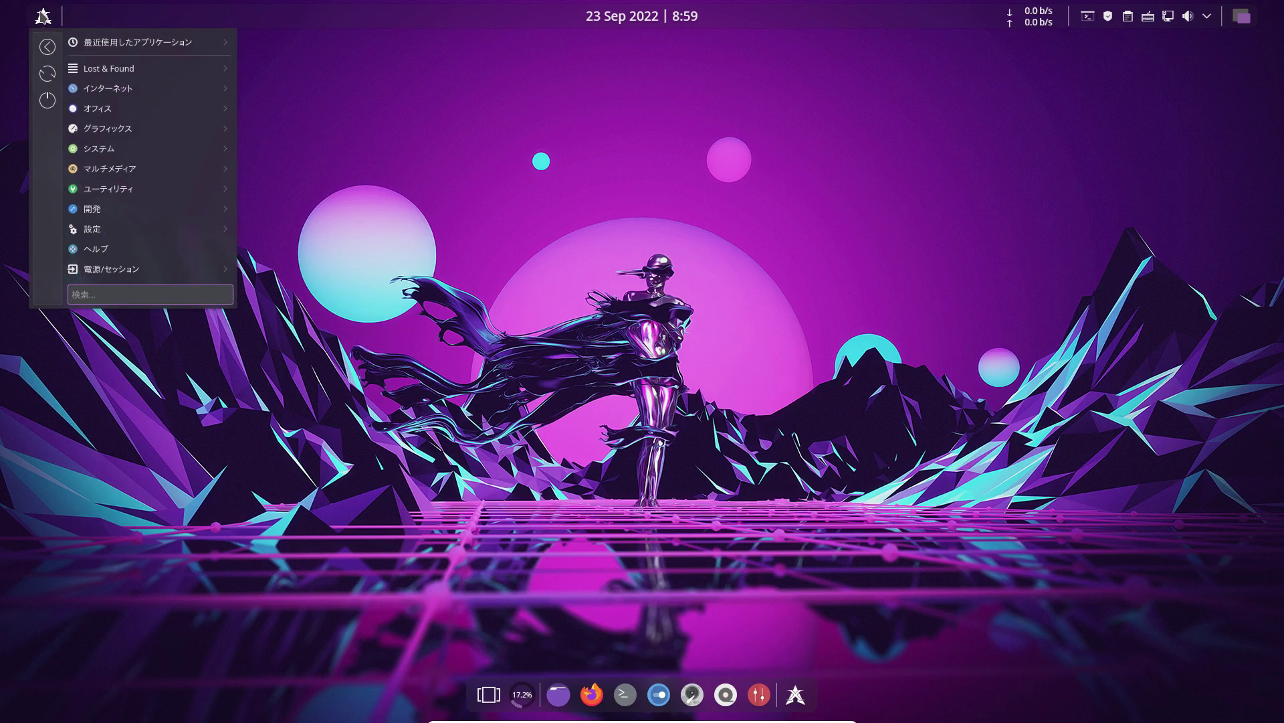
{"action": "left_click", "coordinate": [43, 15]}
{"action": "left_click", "coordinate": [644, 19]}
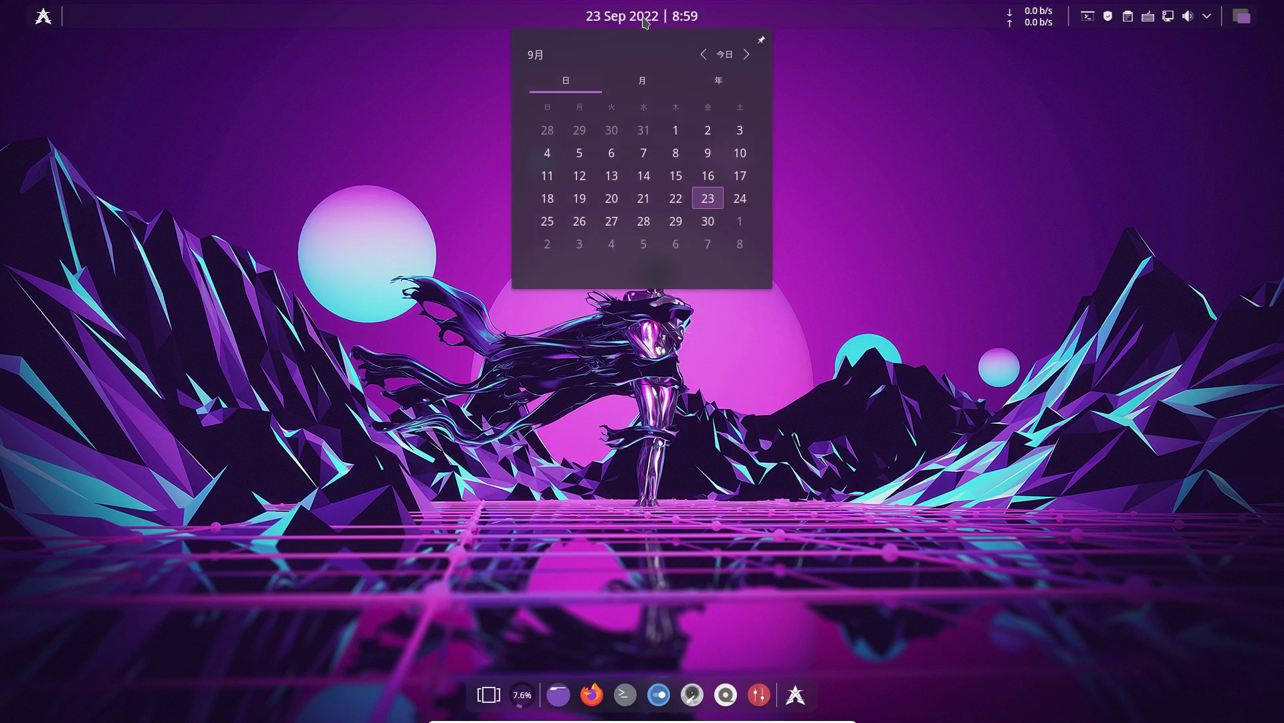
{"action": "left_click", "coordinate": [643, 20]}
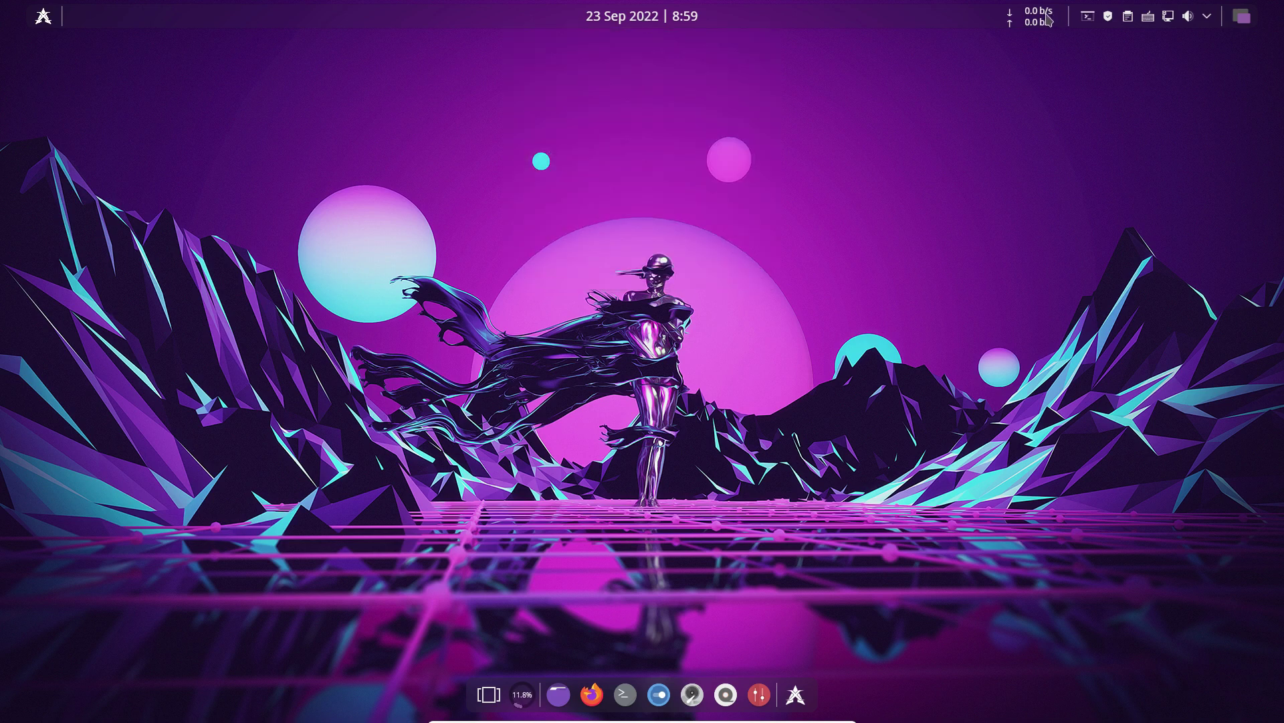
{"action": "mouse_move", "coordinate": [1048, 22]}
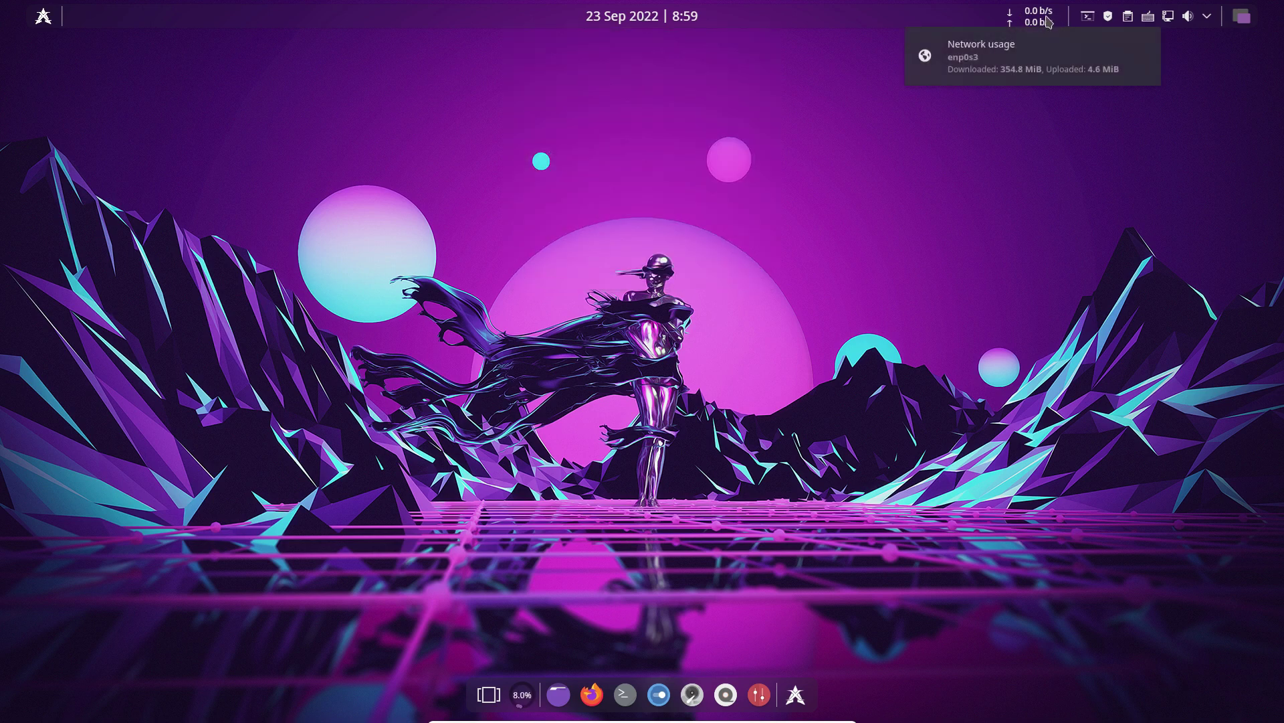
Show and hide the Yakuake drop-down terminal from the panel and with its keyboard shortcut.
{"action": "left_click", "coordinate": [1088, 26]}
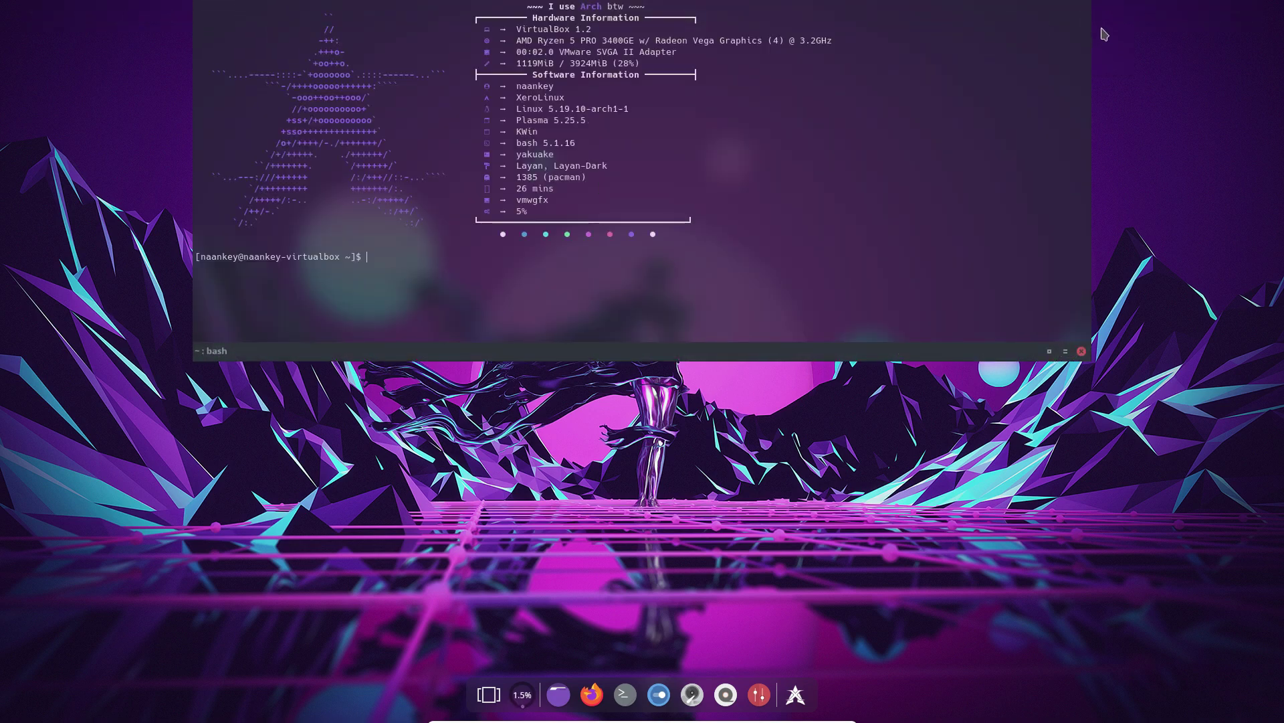
{"action": "left_click", "coordinate": [1090, 16]}
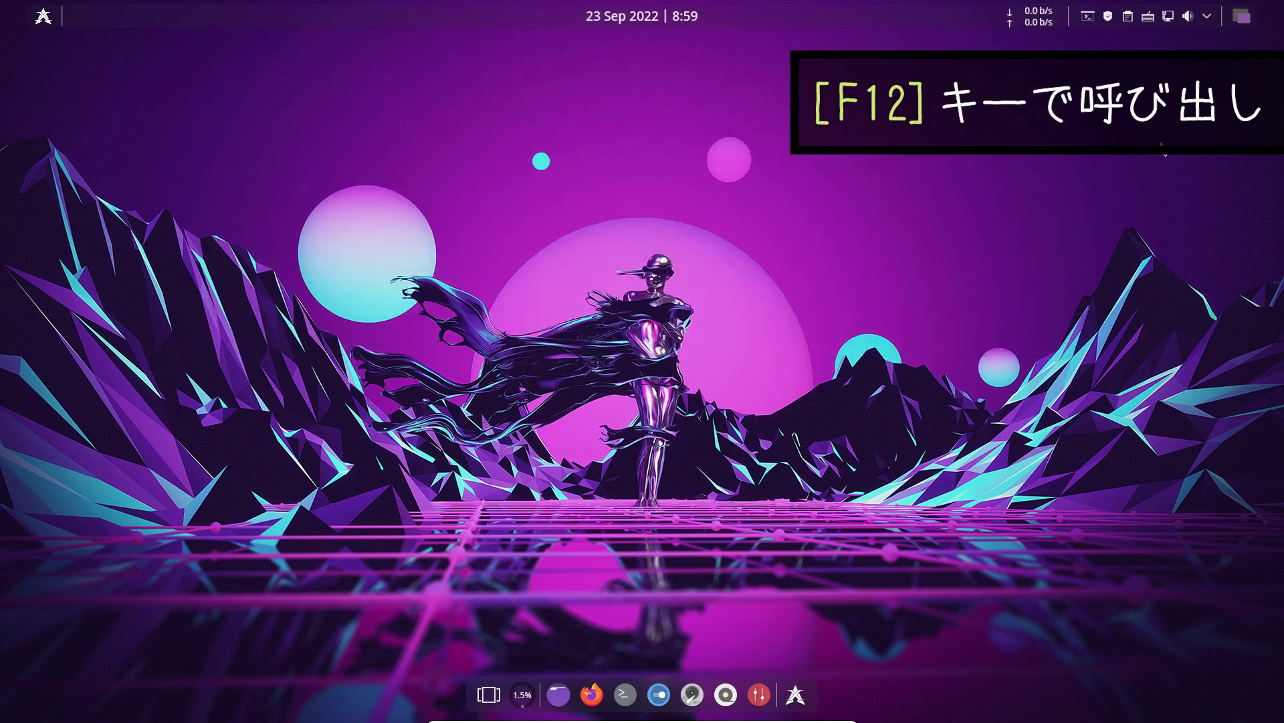
{"action": "key", "text": "F12"}
{"action": "key", "text": "F12"}
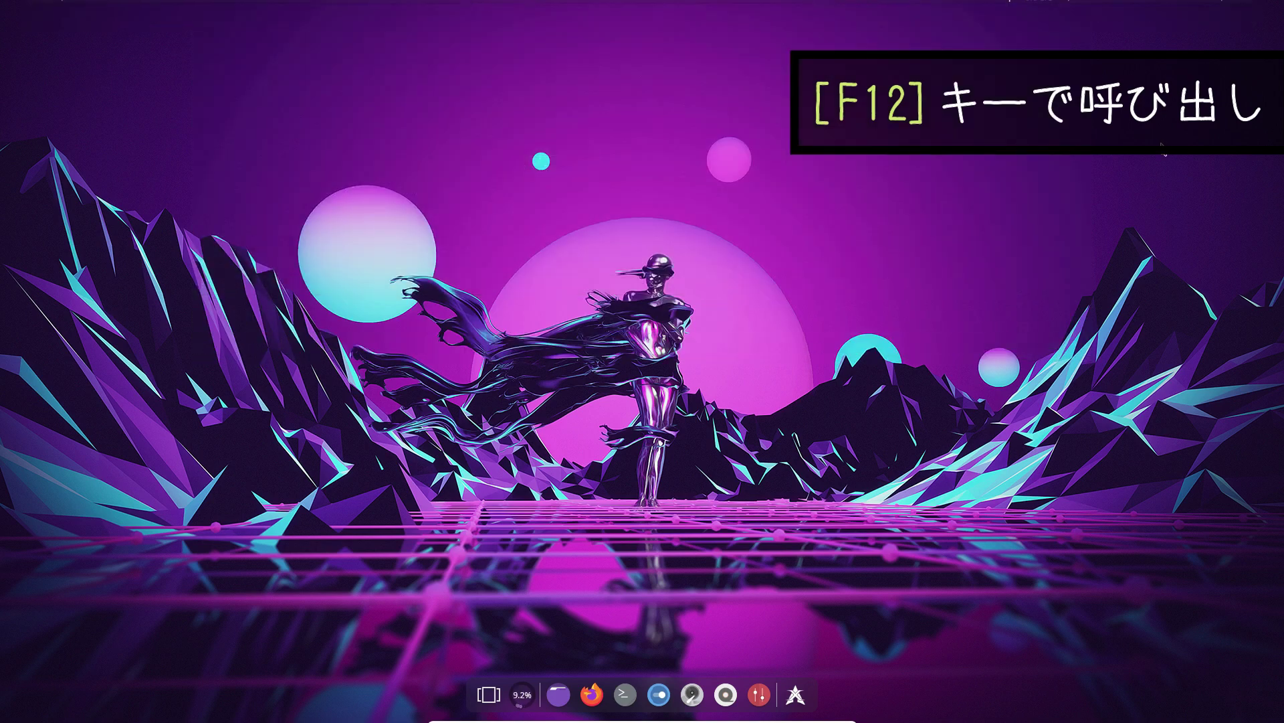
{"action": "key", "text": "F12"}
{"action": "key", "text": "F12"}
{"action": "mouse_move", "coordinate": [1155, 41]}
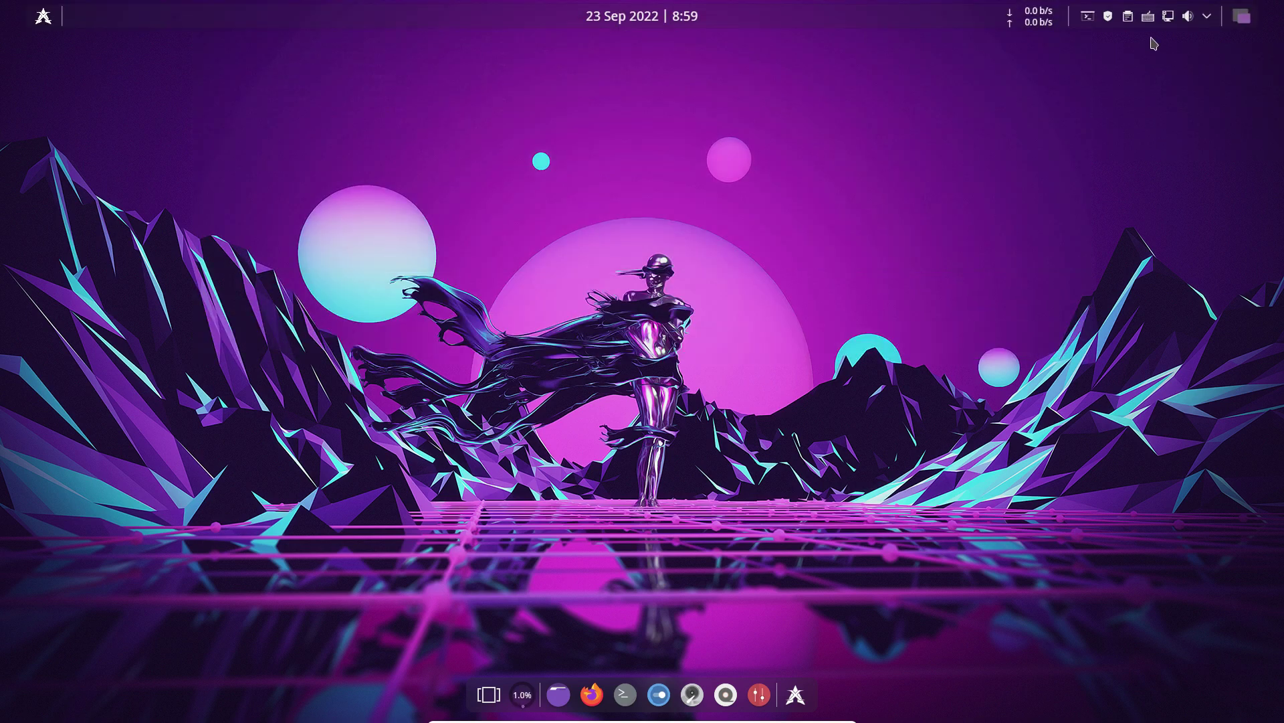
Examine the clipboard history from the system tray and close it again.
{"action": "mouse_move", "coordinate": [1109, 23]}
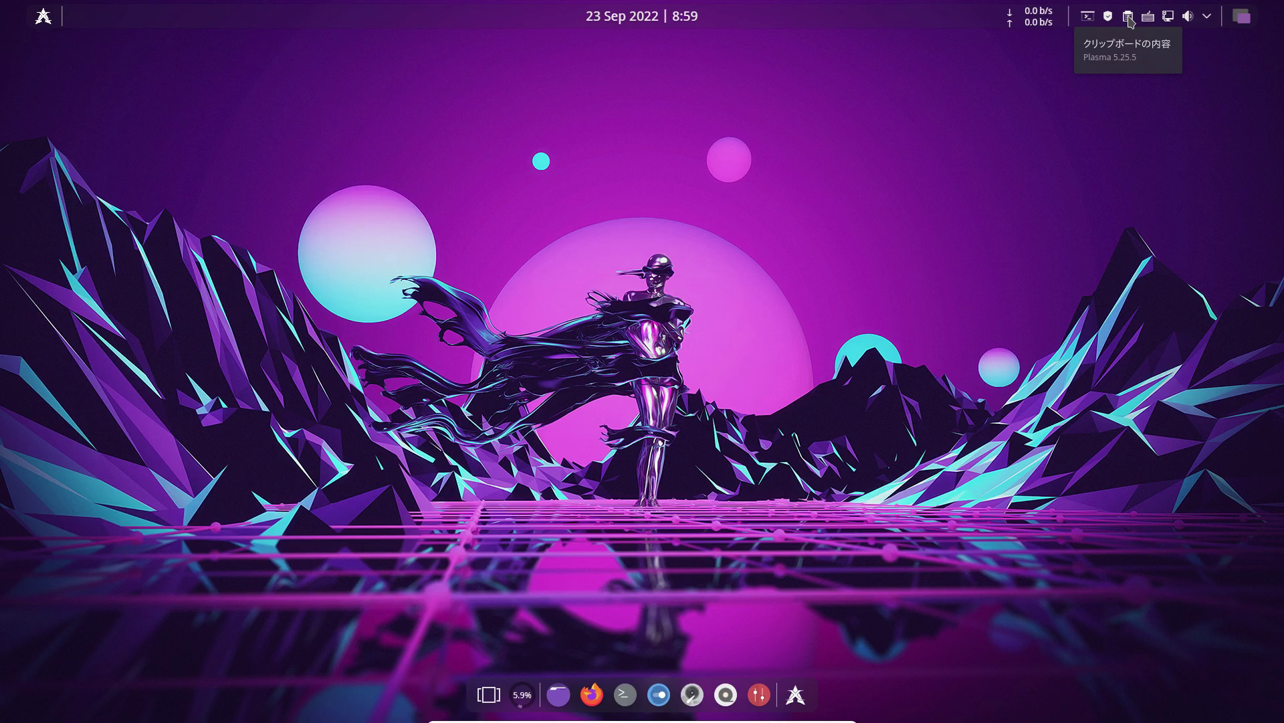
{"action": "left_click", "coordinate": [1128, 16]}
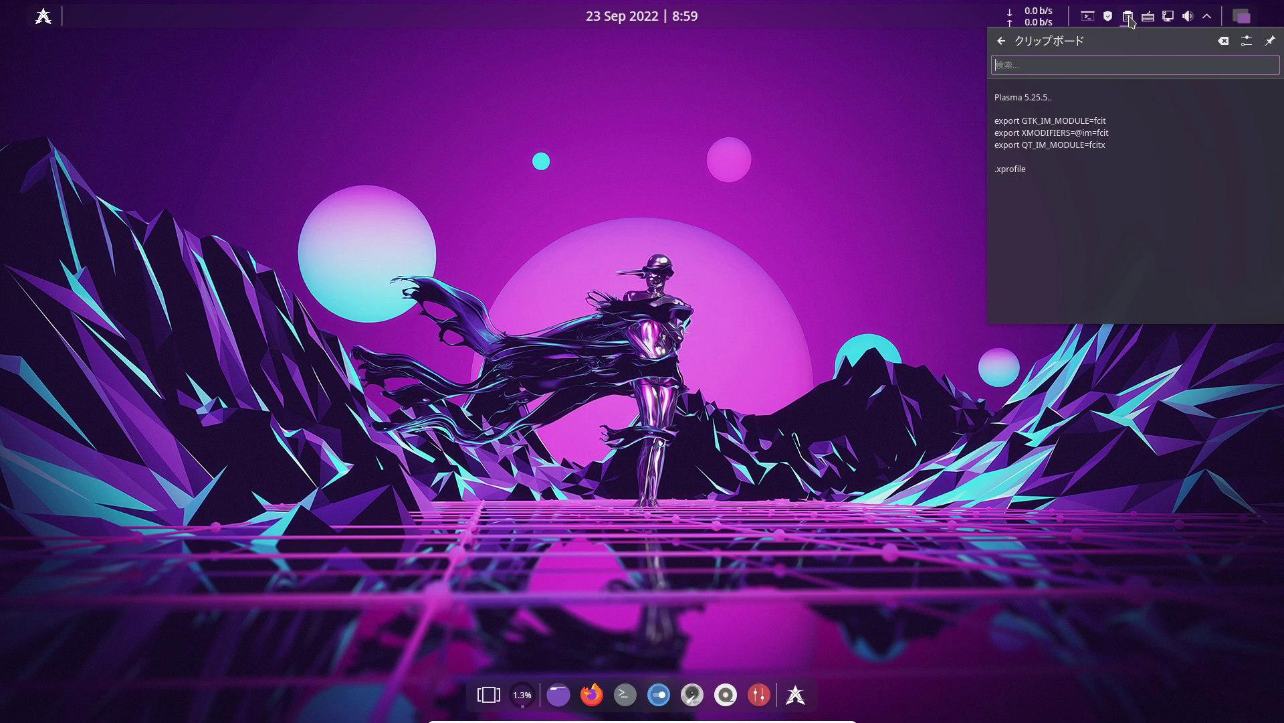
{"action": "left_click", "coordinate": [1129, 18]}
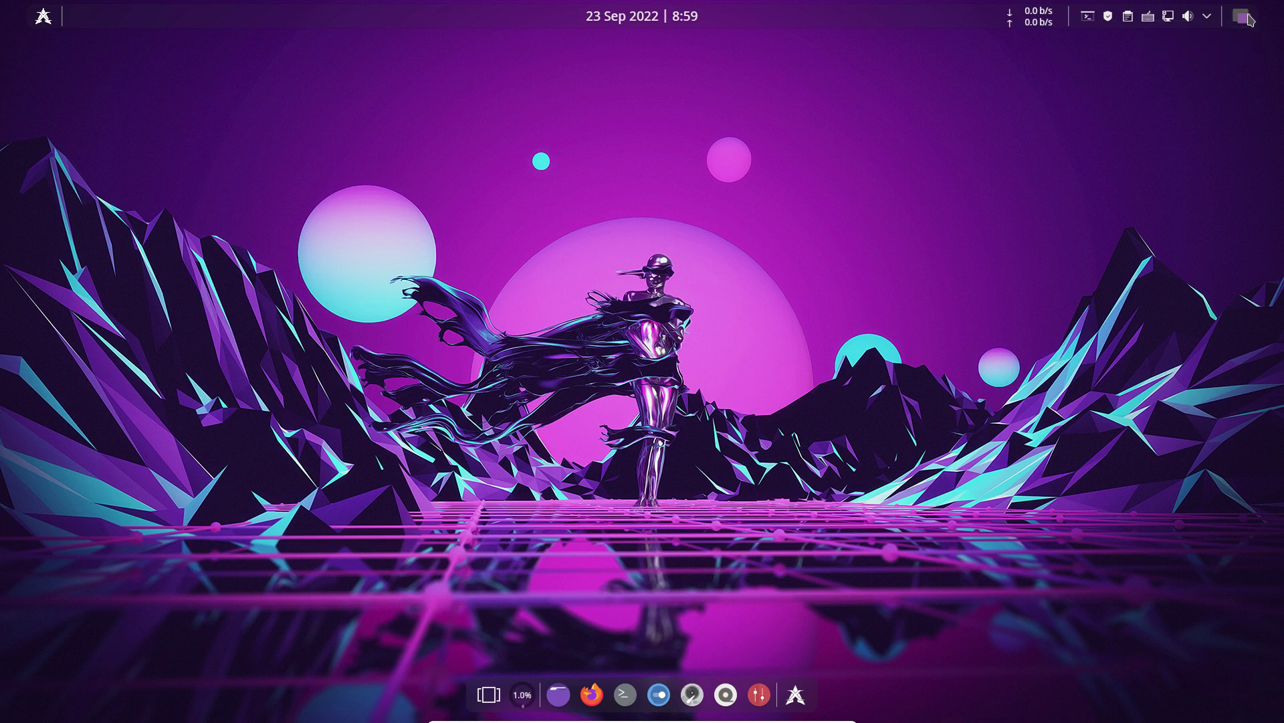
Open the desktop overview and add three virtual desktops, デスクトップ 2 to デスクトップ 4.
{"action": "left_click", "coordinate": [1248, 18]}
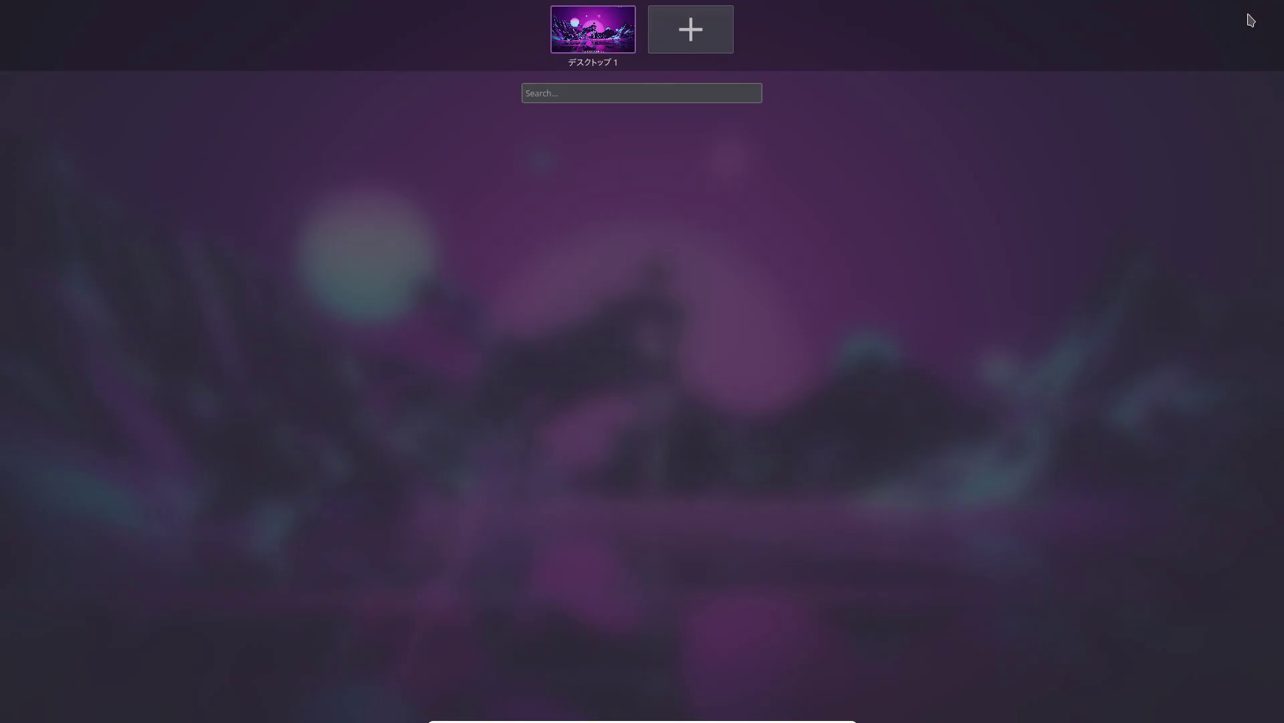
{"action": "left_click", "coordinate": [692, 40]}
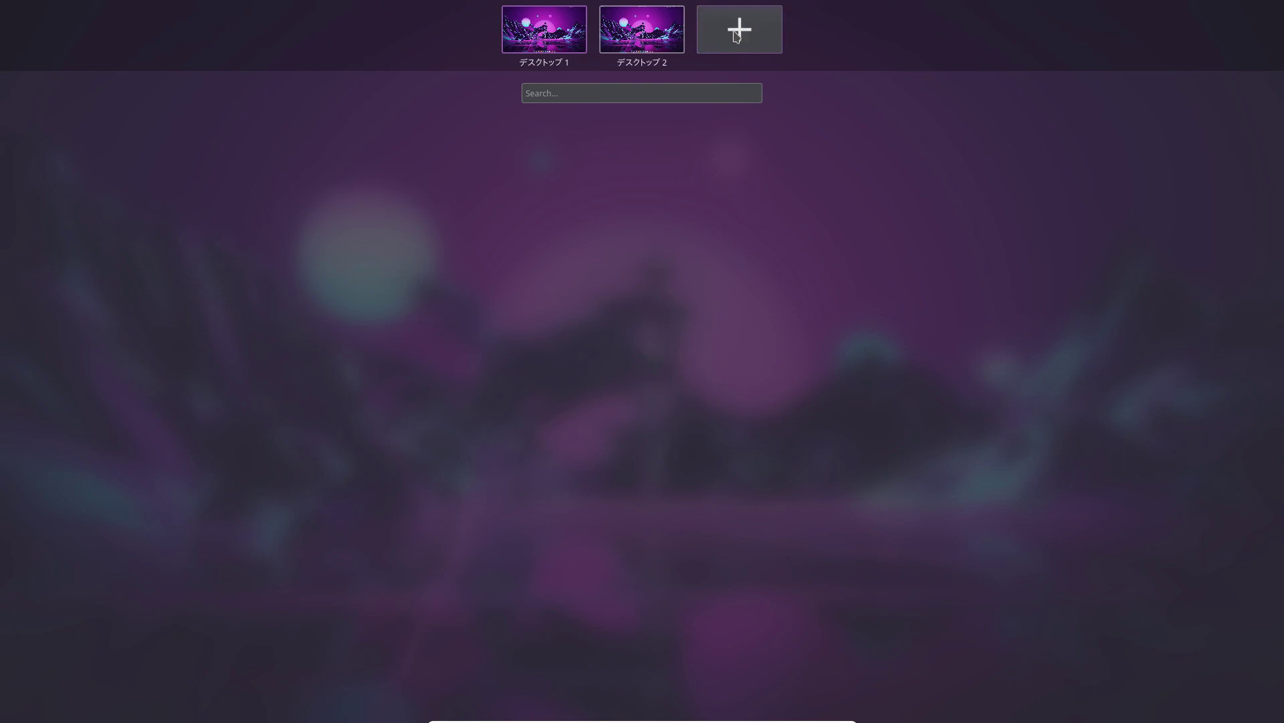
{"action": "left_click", "coordinate": [766, 35]}
{"action": "left_click", "coordinate": [768, 36]}
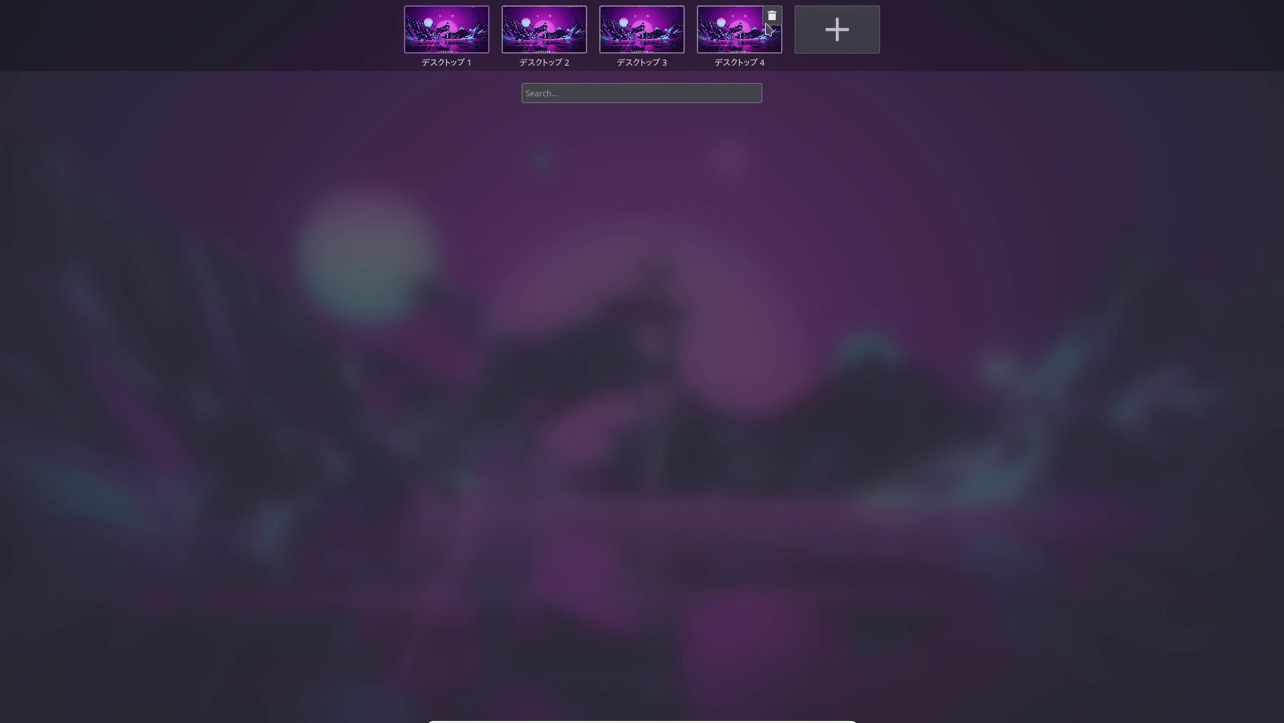
Delete the three added virtual desktops and leave the overview.
{"action": "left_click", "coordinate": [771, 18]}
{"action": "left_click", "coordinate": [723, 18]}
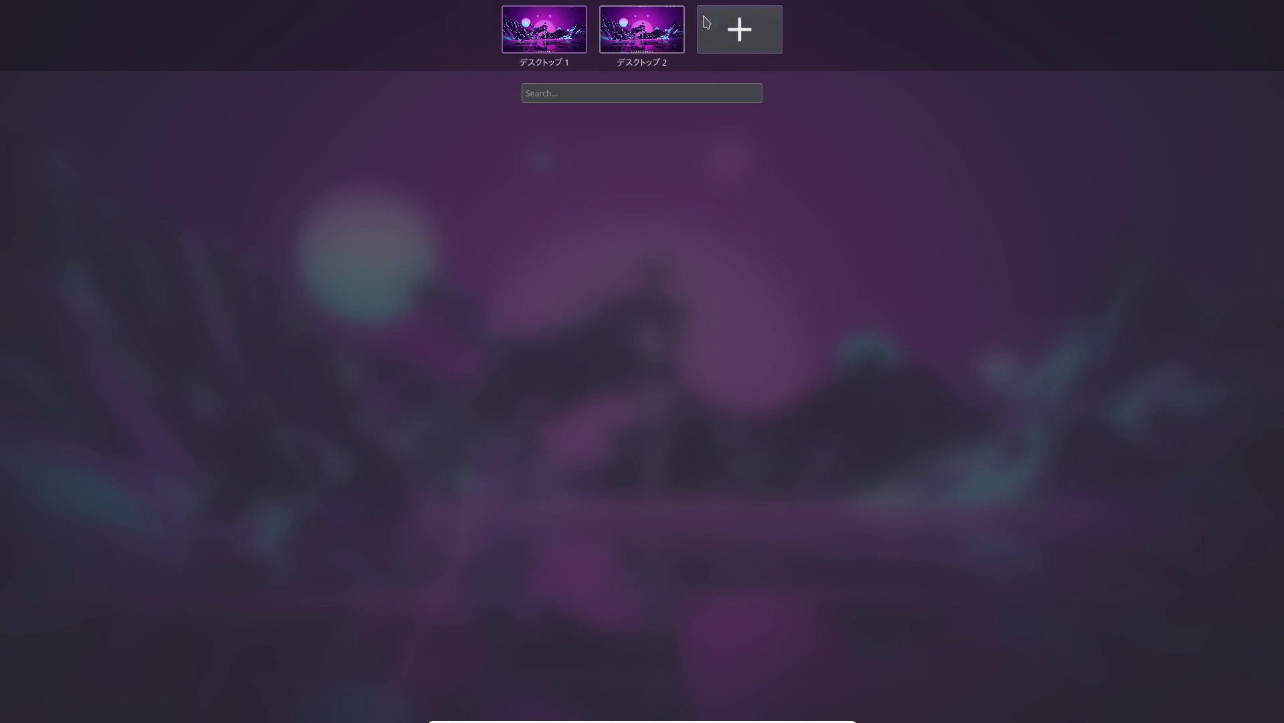
{"action": "left_click", "coordinate": [674, 16]}
{"action": "left_click", "coordinate": [903, 324]}
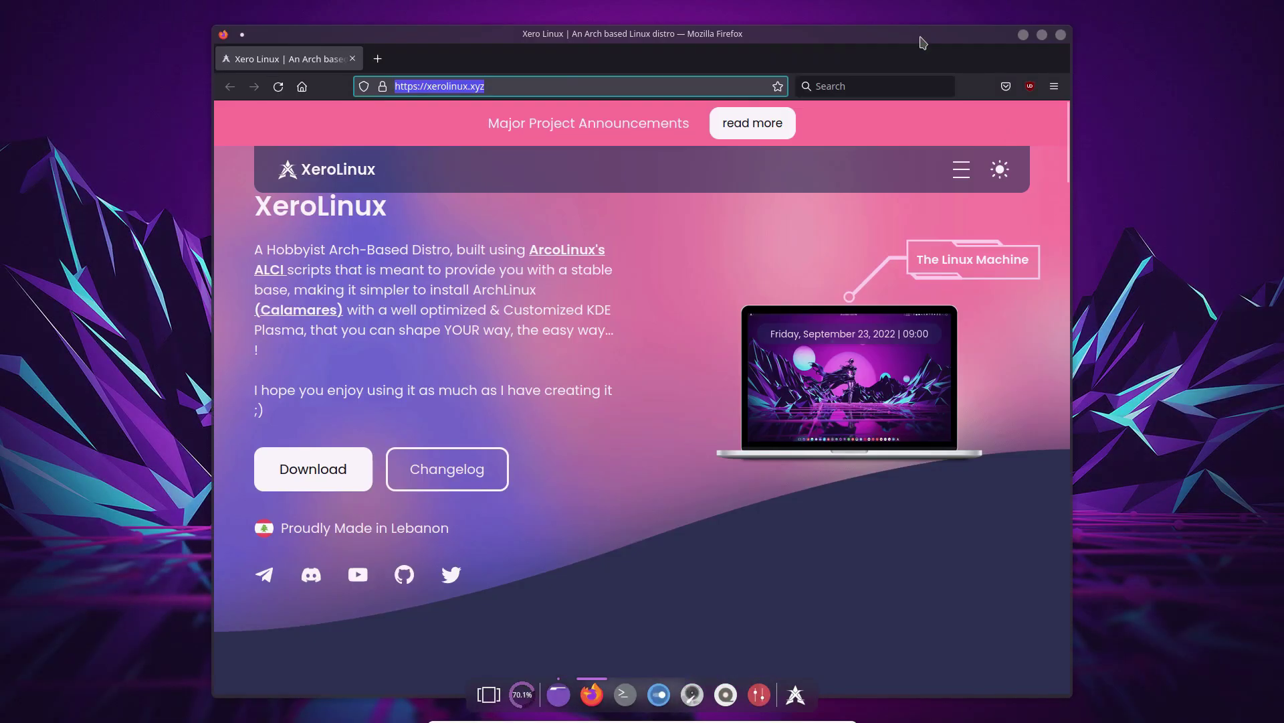
Reposition the Firefox and Dolphin windows so that they only partly overlap on the desktop.
{"action": "left_click_drag", "start_coordinate": [940, 36], "coordinate": [758, 50]}
{"action": "left_click", "coordinate": [890, 148]}
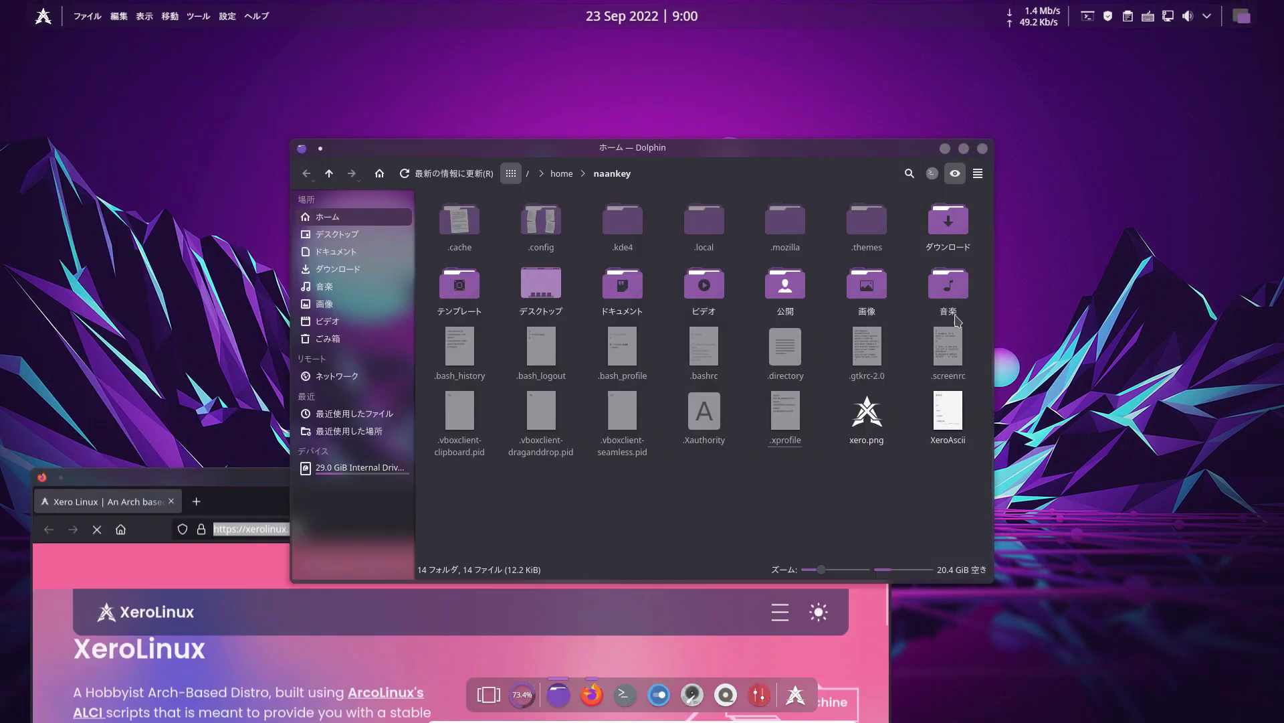
{"action": "left_click_drag", "start_coordinate": [889, 149], "coordinate": [1025, 149]}
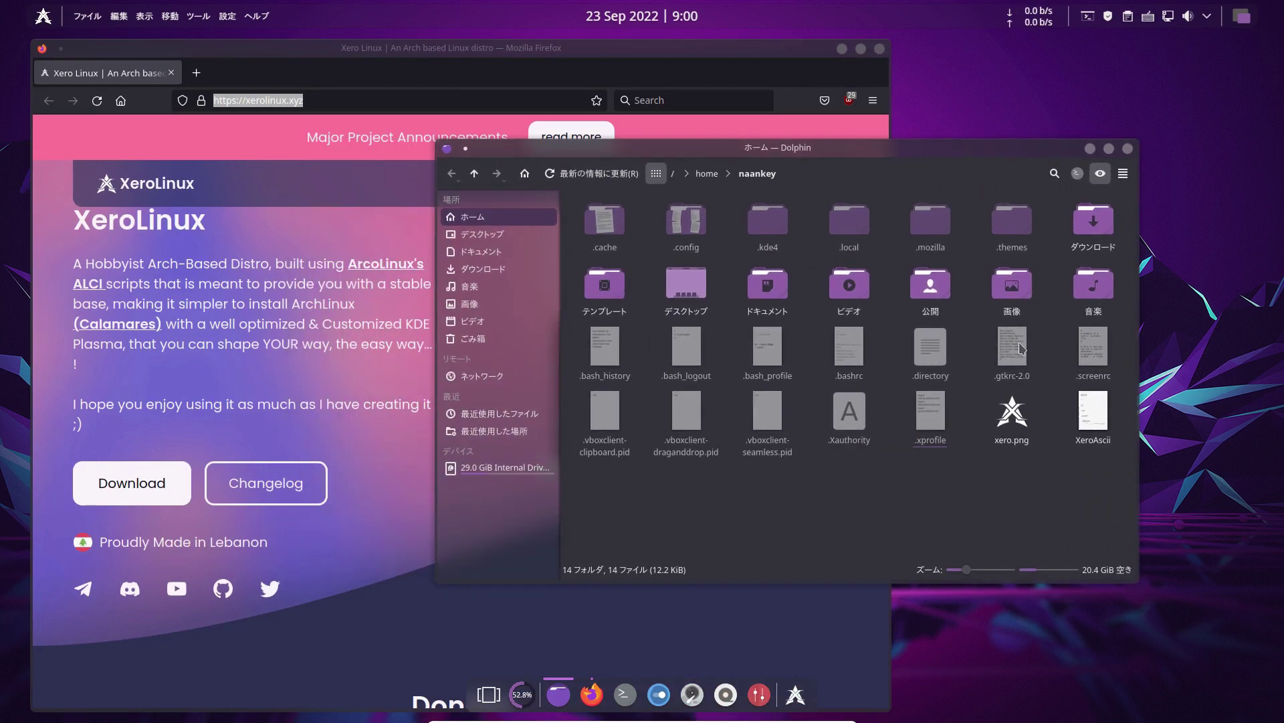
Switch back and forth between the overlapping Firefox and Dolphin windows to compare their active and inactive states.
{"action": "left_click", "coordinate": [346, 556]}
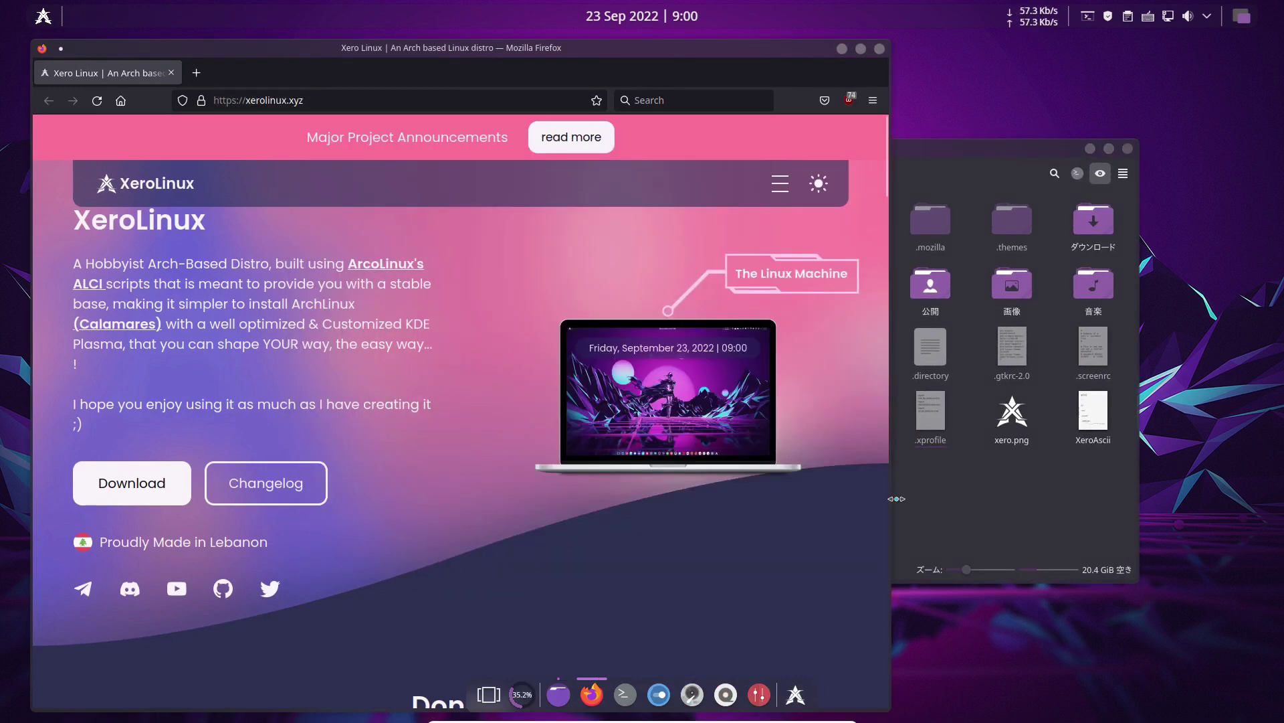
{"action": "left_click", "coordinate": [999, 517]}
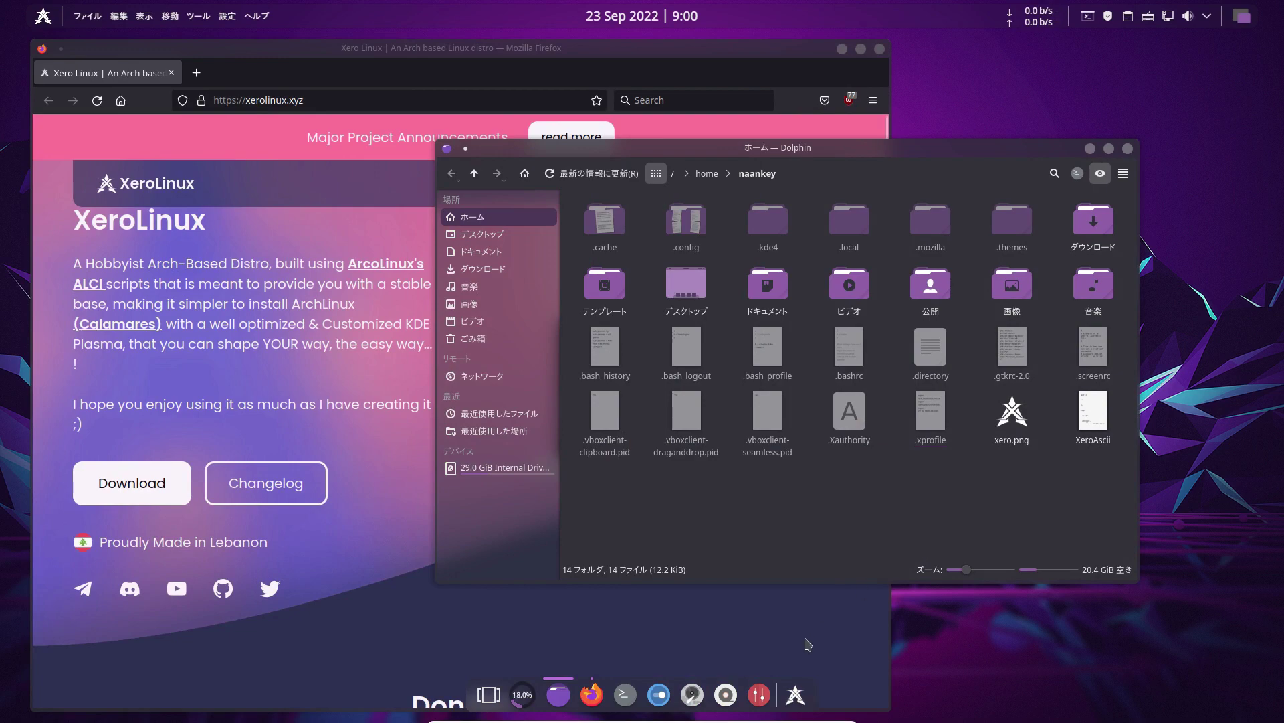
{"action": "key", "text": "alt+Tab"}
{"action": "left_click", "coordinate": [971, 531]}
{"action": "left_click", "coordinate": [794, 616]}
{"action": "left_click", "coordinate": [933, 540]}
Add a second virtual desktop in the overview and move the Dolphin window to デスクトップ 2.
{"action": "left_click", "coordinate": [1242, 17]}
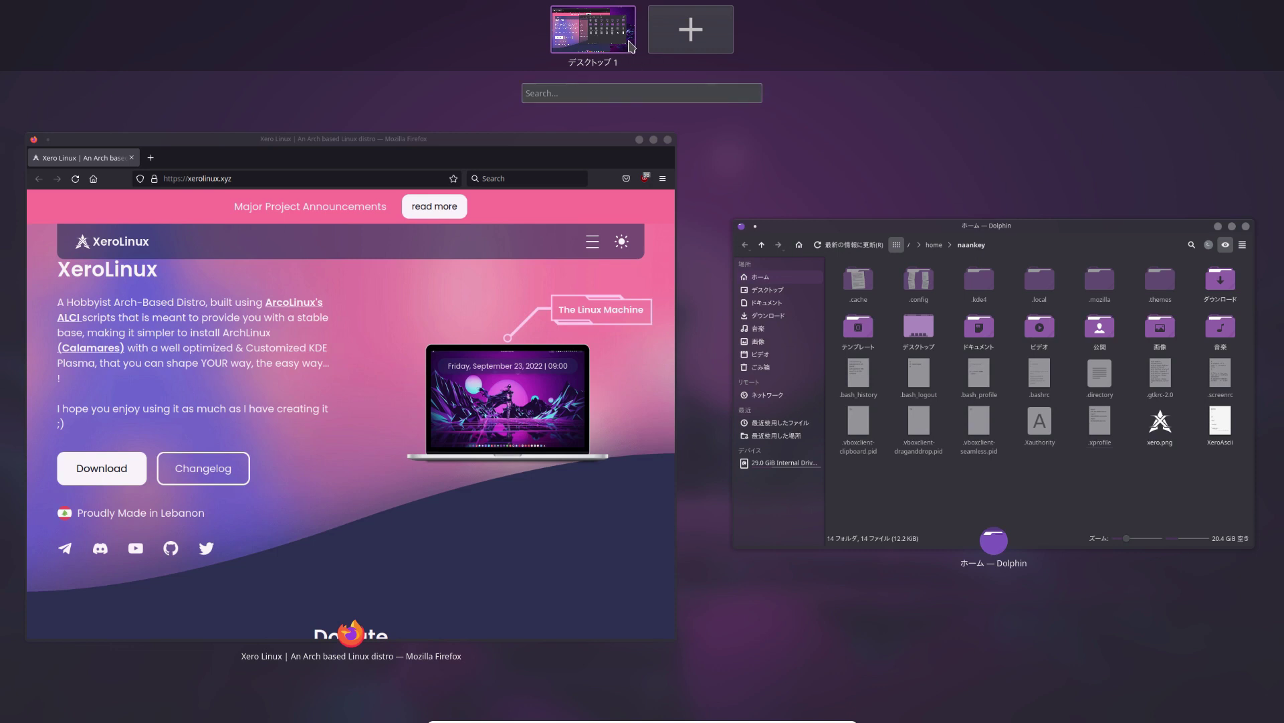
{"action": "left_click", "coordinate": [701, 41]}
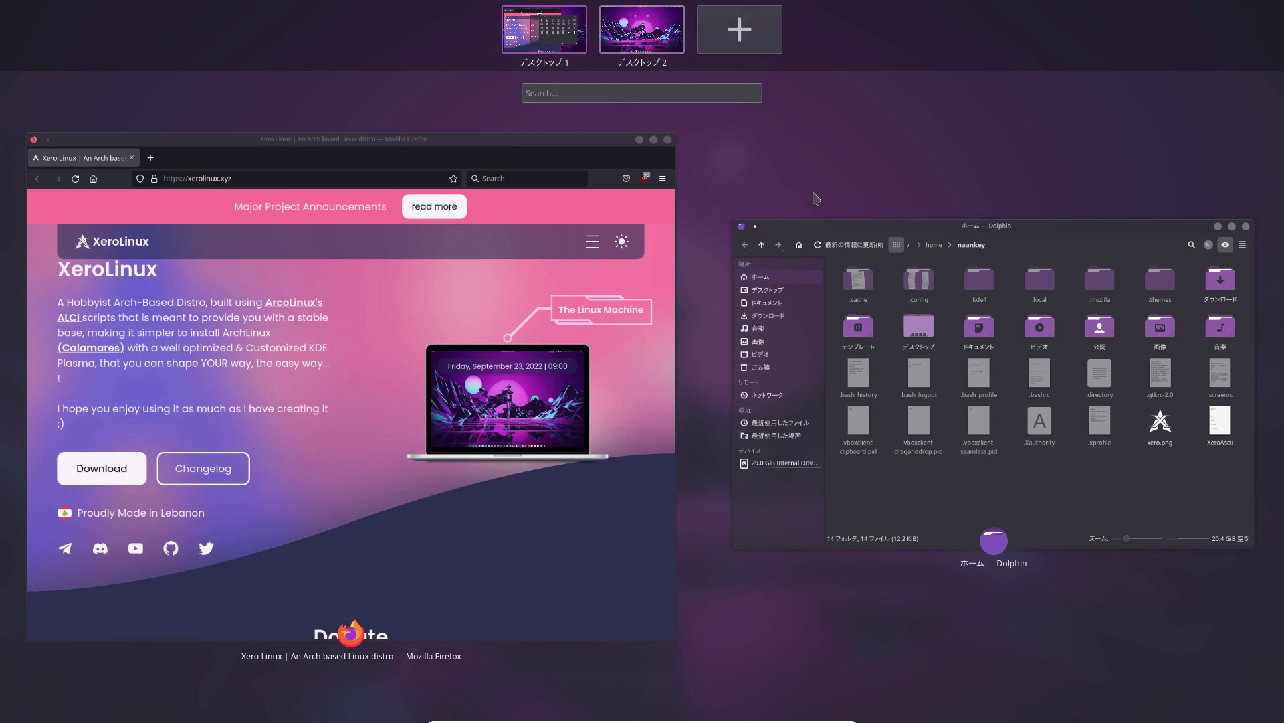
{"action": "left_click_drag", "start_coordinate": [846, 221], "coordinate": [653, 39]}
{"action": "left_click", "coordinate": [653, 39]}
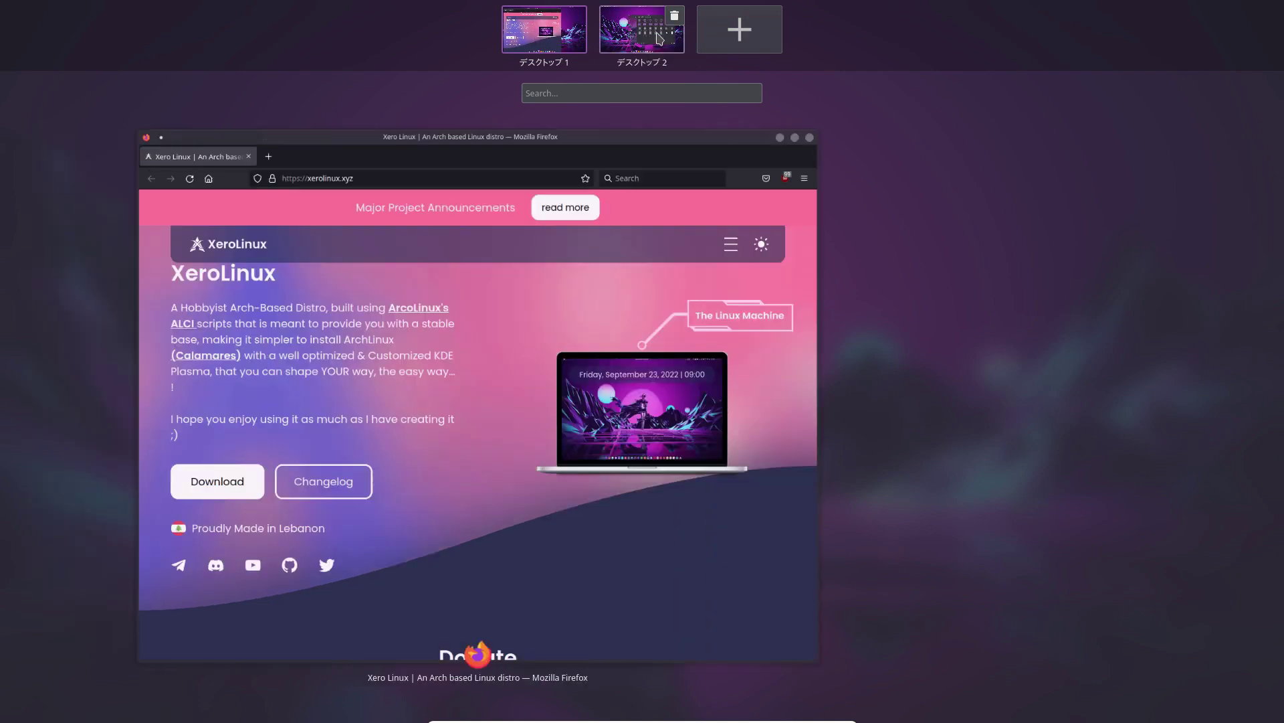